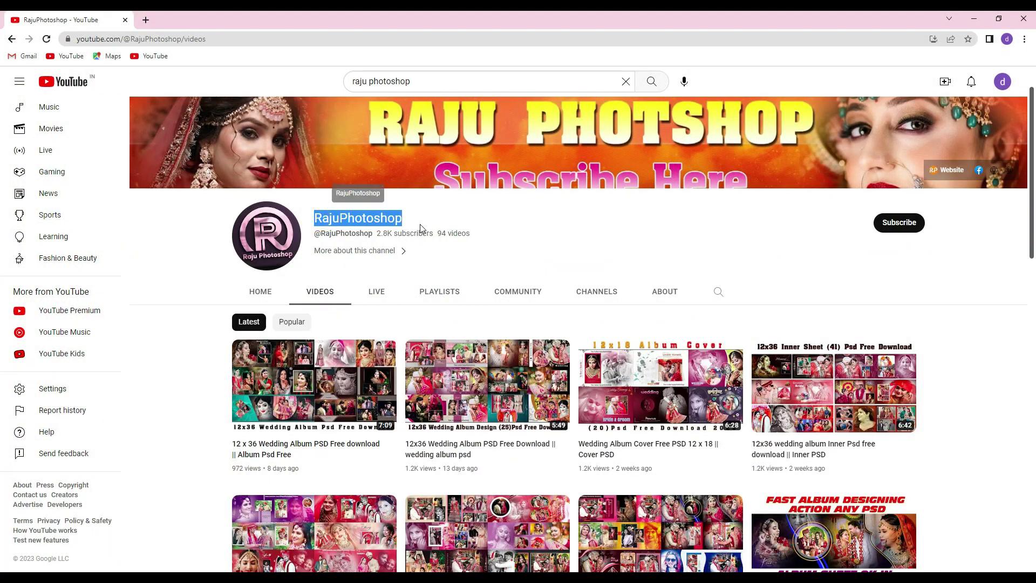
- Subscribe to the RajuPhotoshop channel with all notifications turned on
left_click(898, 223)
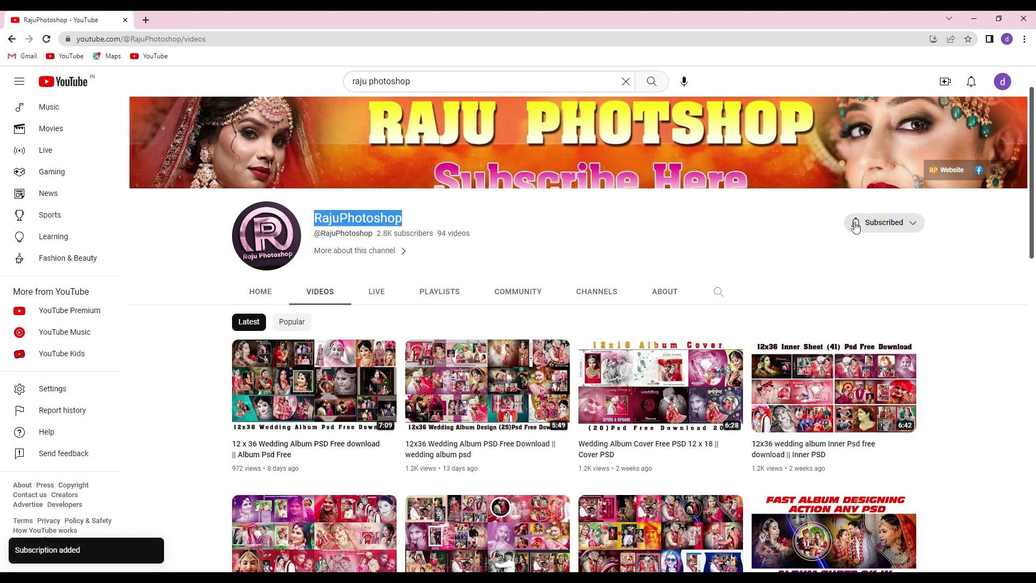
left_click(855, 226)
left_click(863, 244)
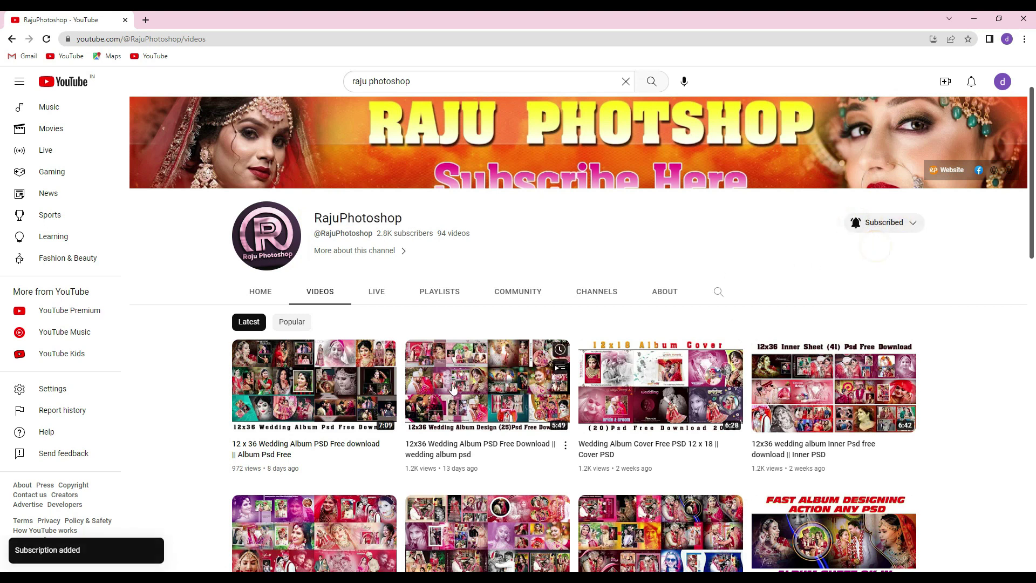
- Open the 12 x 36 Wedding Album PSD video and follow its Google Drive link to 20 psd.rar
left_click(313, 385)
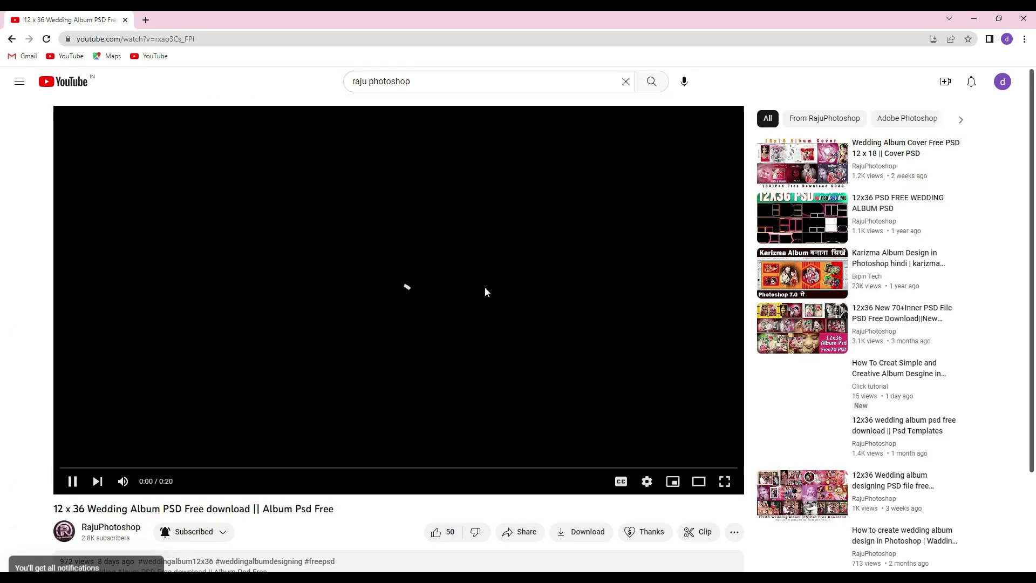
scroll(372, 340, "down", 5)
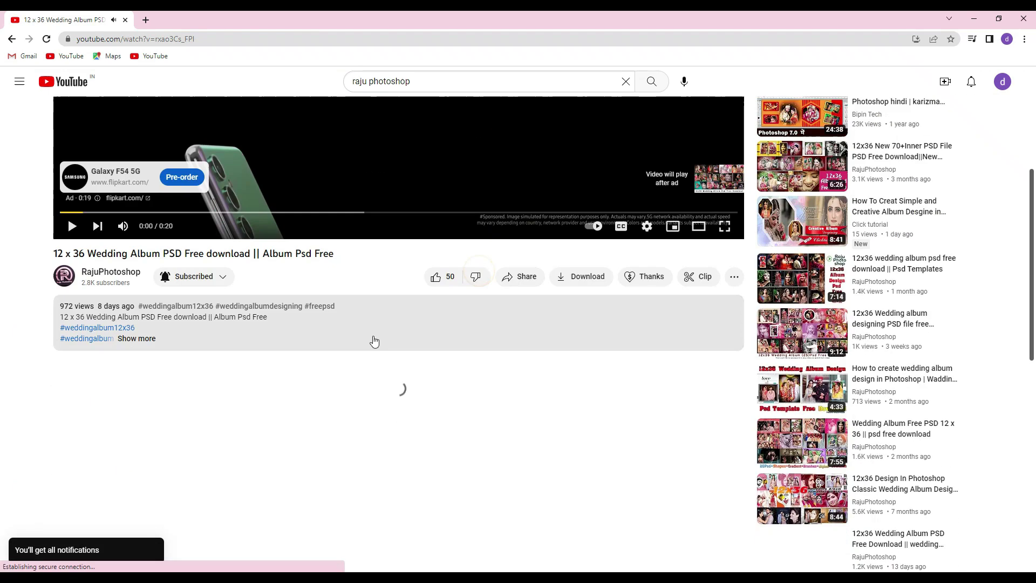
left_click(147, 345)
scroll(173, 395, "down", 4)
scroll(174, 396, "down", 3)
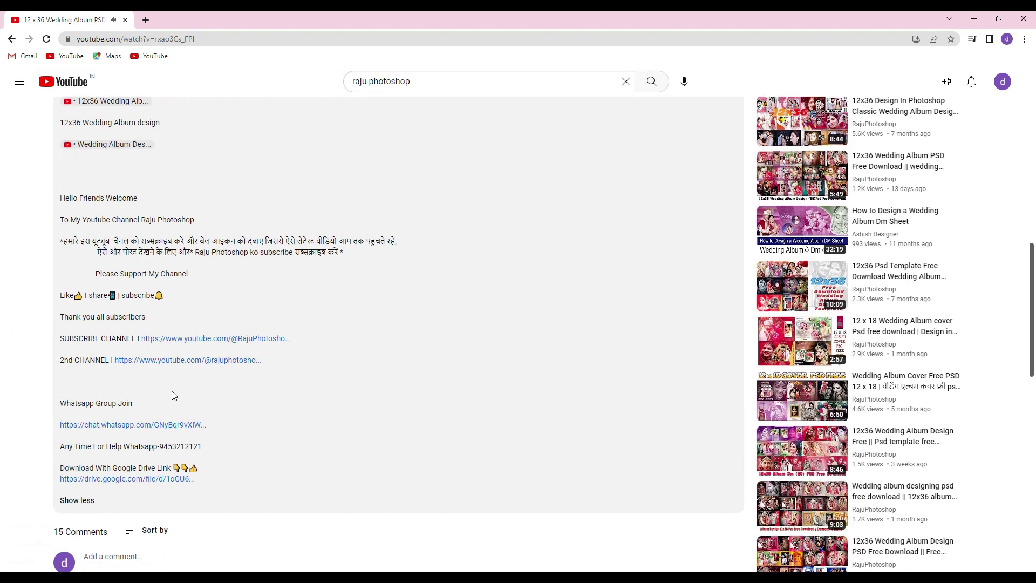
scroll(99, 336, "down", 2)
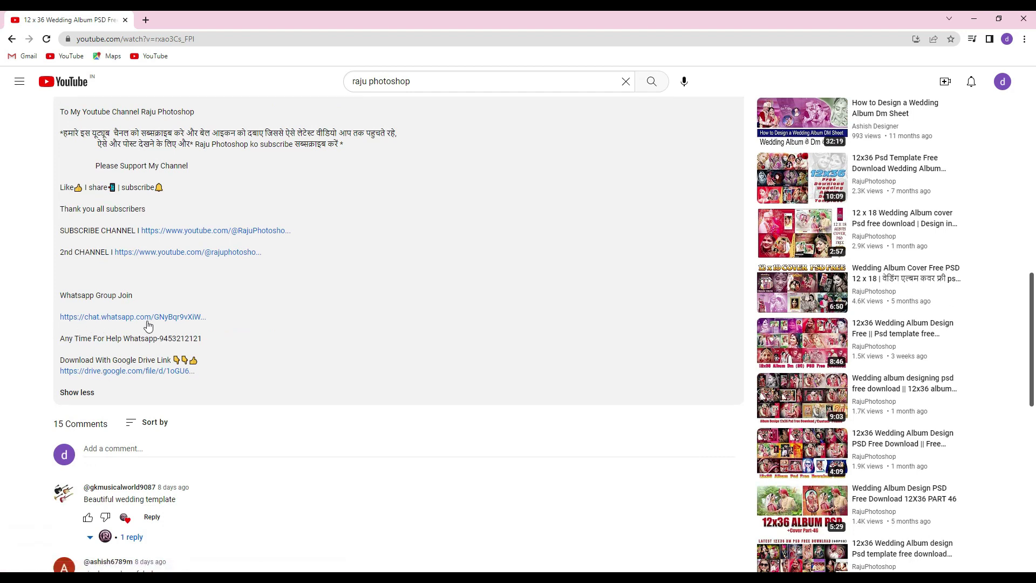
left_click(104, 372)
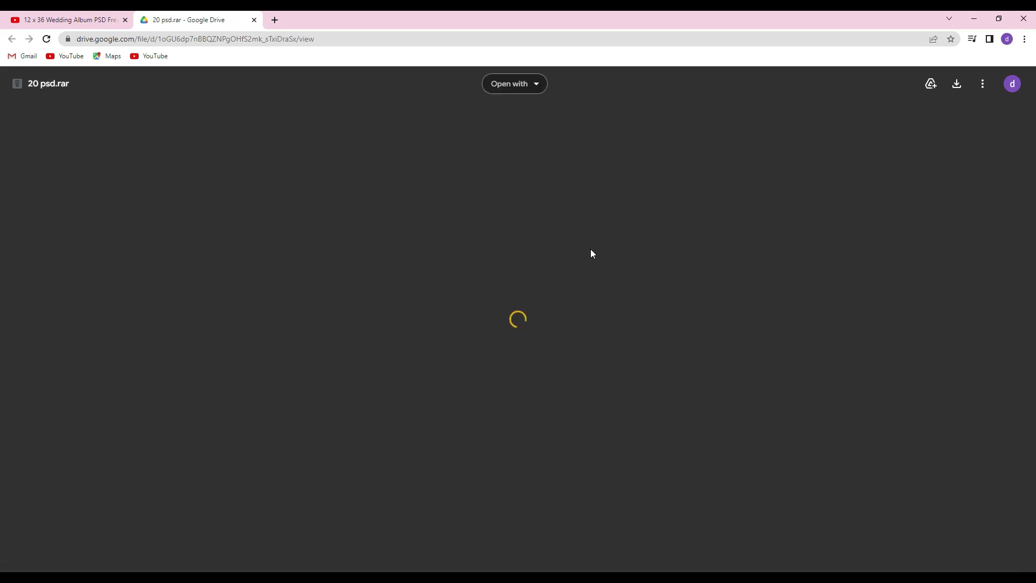
- Start the 2.3G 20 psd.rar download past the virus-scan warning, cancel it, then minimize Chrome
left_click(455, 300)
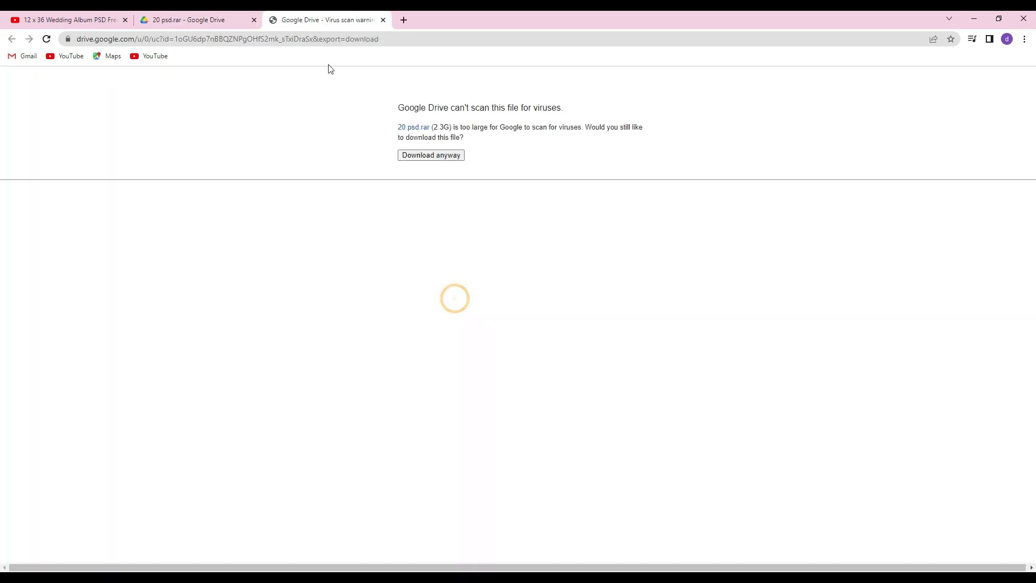
left_click(434, 157)
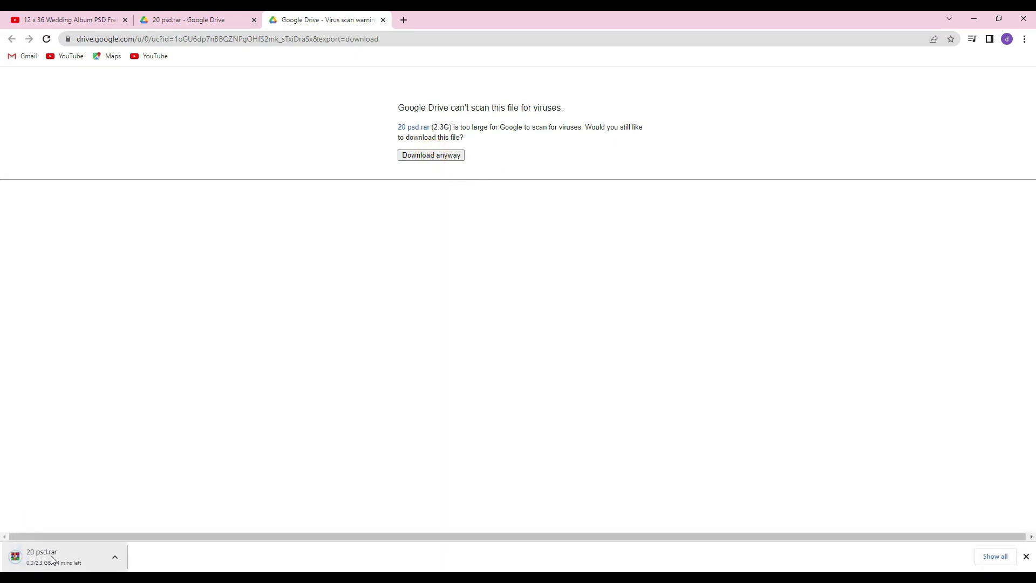
right_click(54, 565)
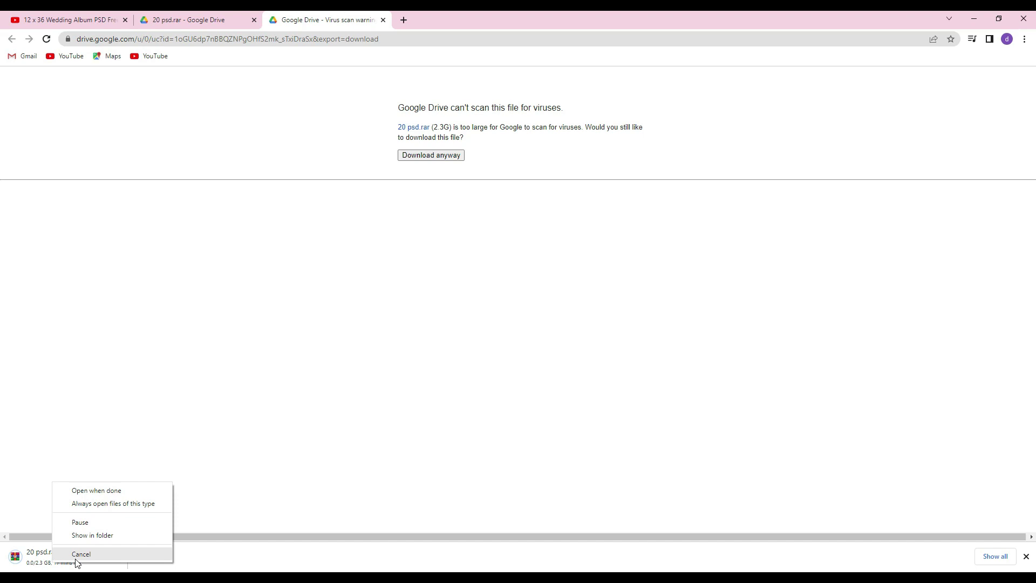
left_click(76, 558)
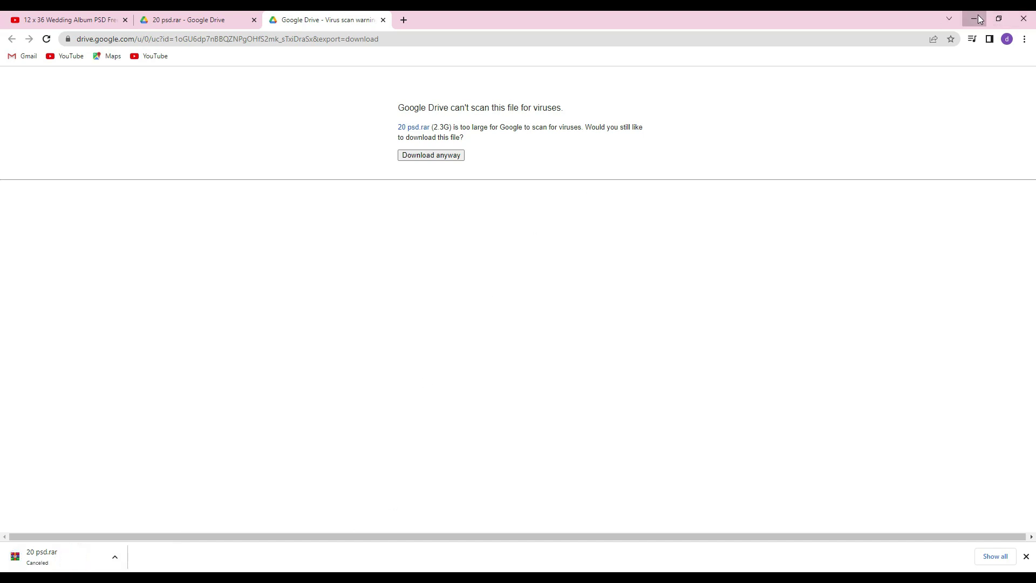
left_click(974, 18)
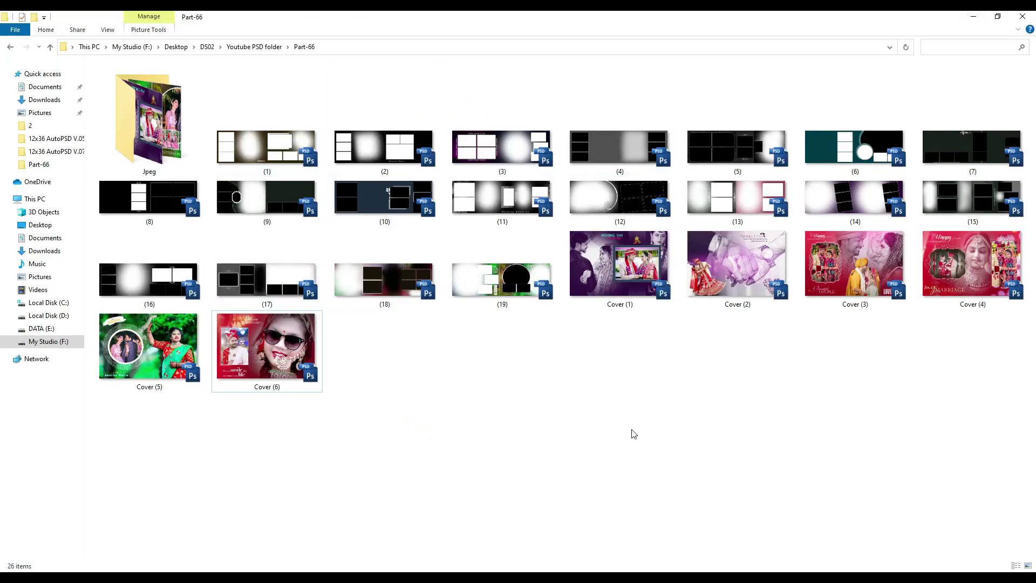
- Select (14) and Cover (1) in the Part-66 folder and drag both into Photoshop
left_click(895, 221)
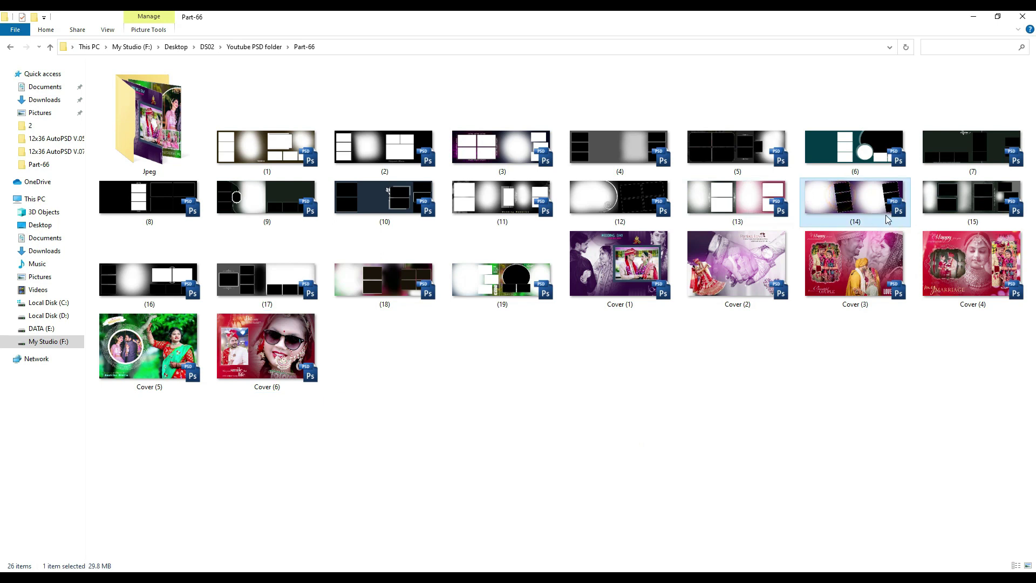
left_click(628, 263, "ctrl")
mouse_move(629, 263)
left_mouse_down()
mouse_move(186, 516)
mouse_move(263, 271)
left_mouse_up()
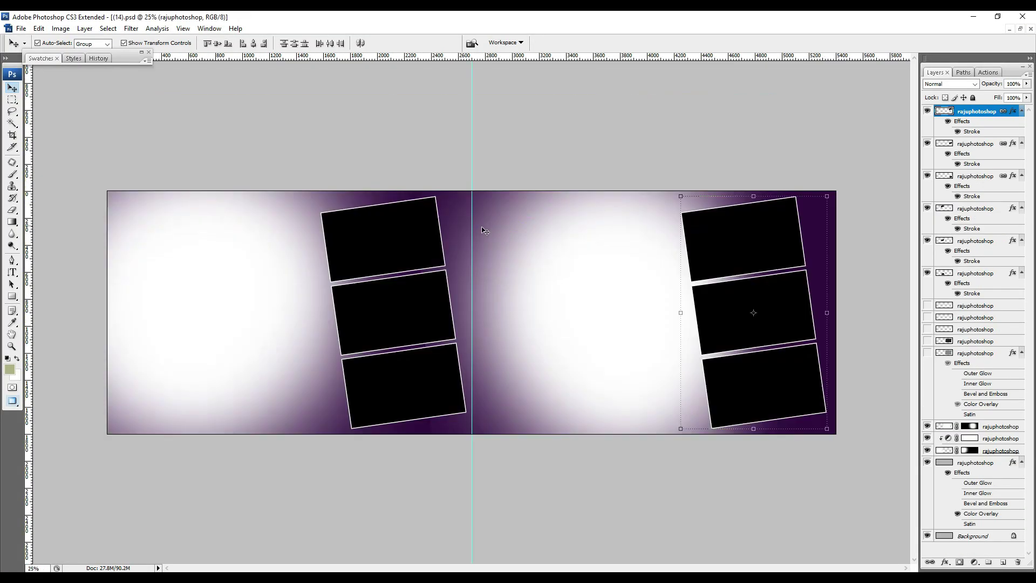
- Bring the model-5576796 portrait into Photoshop and frame the bride's face
left_click(180, 298)
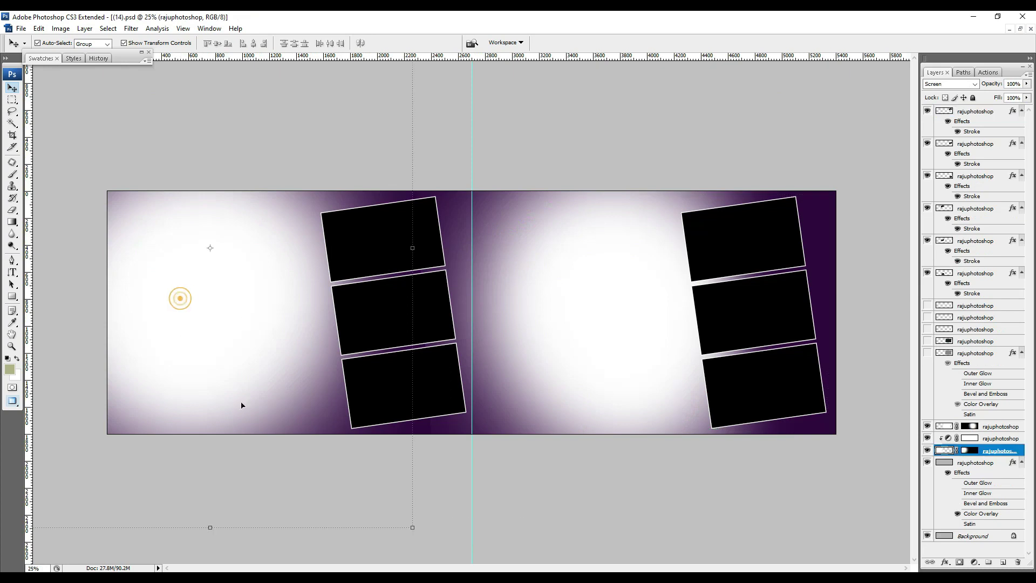
left_click(367, 502)
mouse_move(752, 278)
left_mouse_down()
mouse_move(288, 561)
mouse_move(296, 371)
left_mouse_up()
scroll(465, 221, "up", 2)
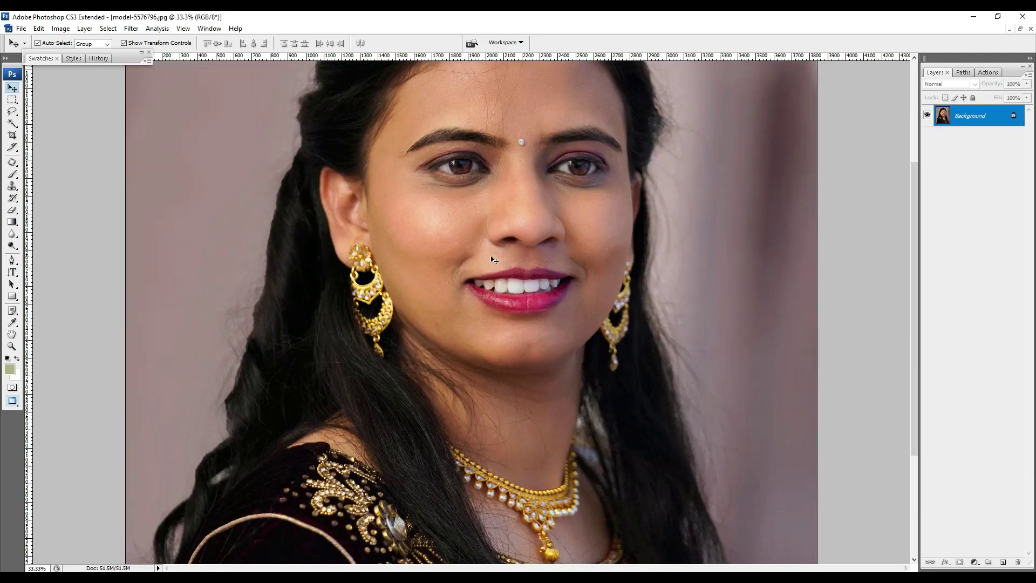
left_click_drag(466, 221, 460, 332)
- Zoom to 66.7% and run the Curves retouch action to brighten the face and teeth
scroll(437, 340, "up", 1)
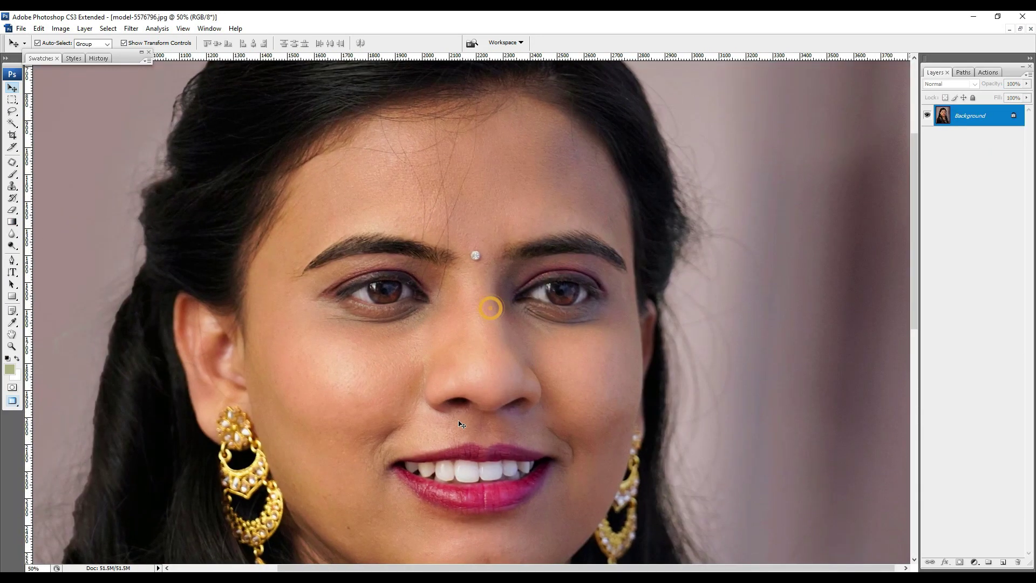
scroll(490, 305, "up", 1)
scroll(461, 422, "down", 2)
scroll(498, 361, "down", 1)
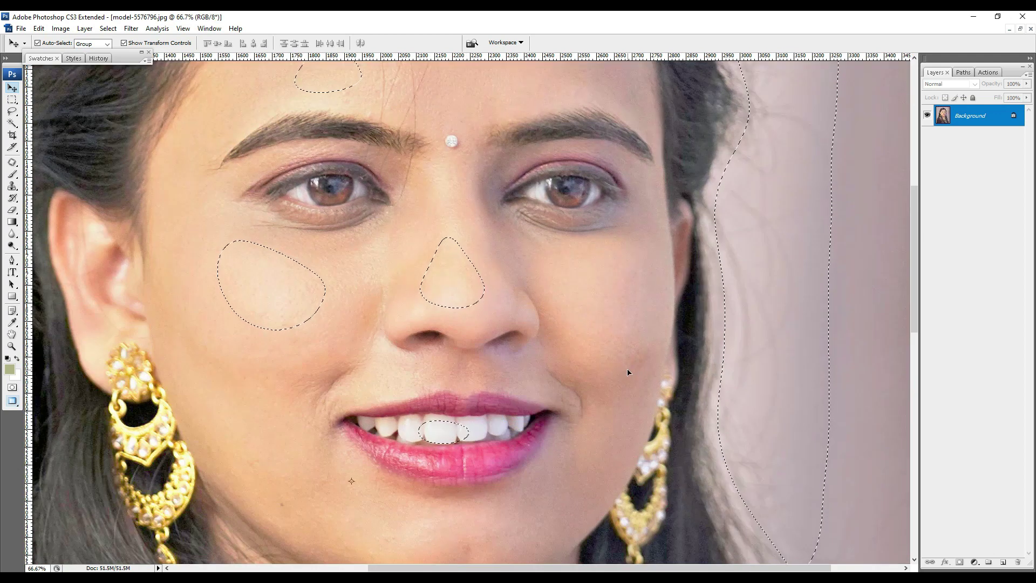
key("ctrl+shift+f")
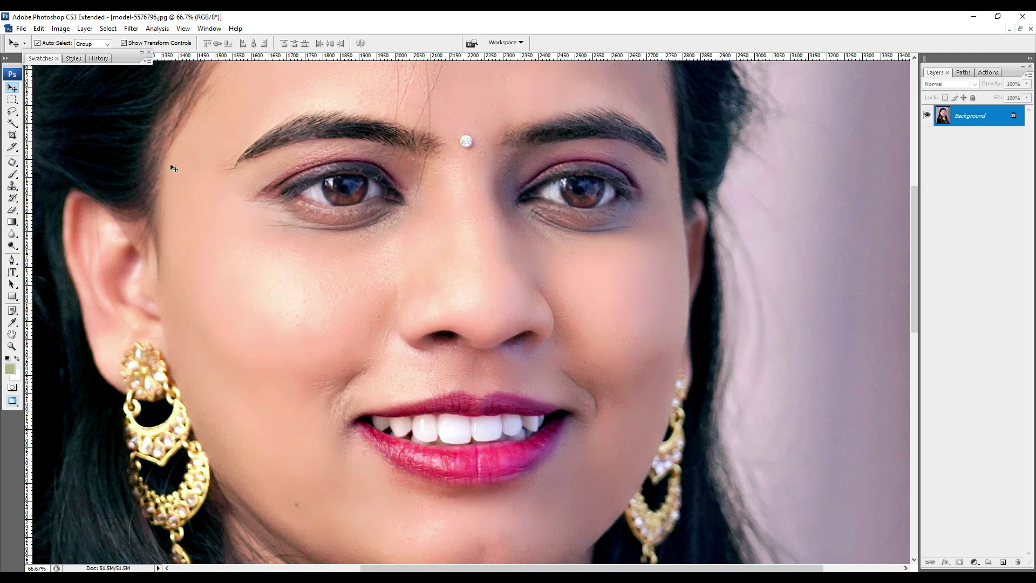
key("b")
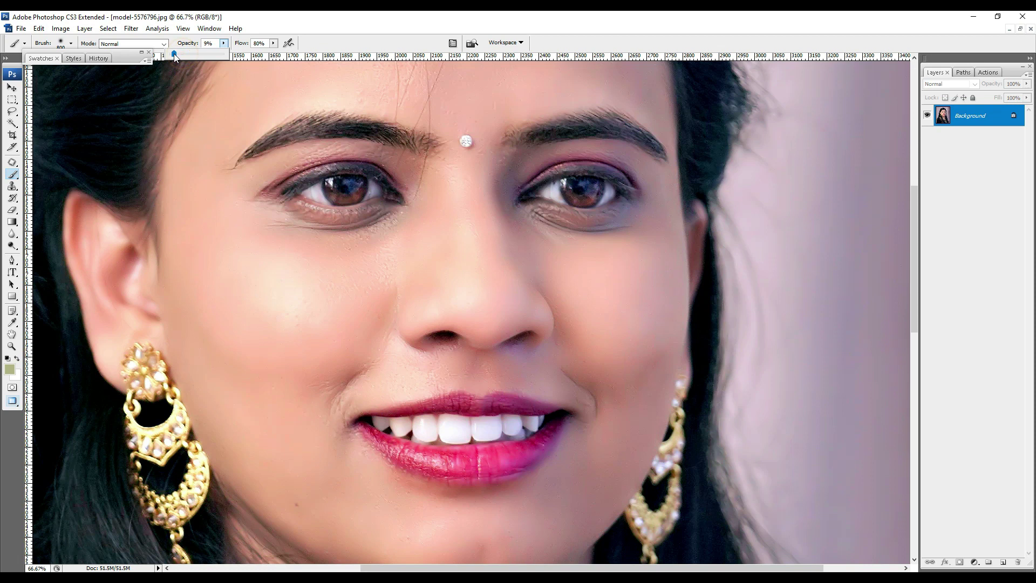
- Set the brush to 9% opacity and paint soft skin tone over both cheeks
left_click(348, 15)
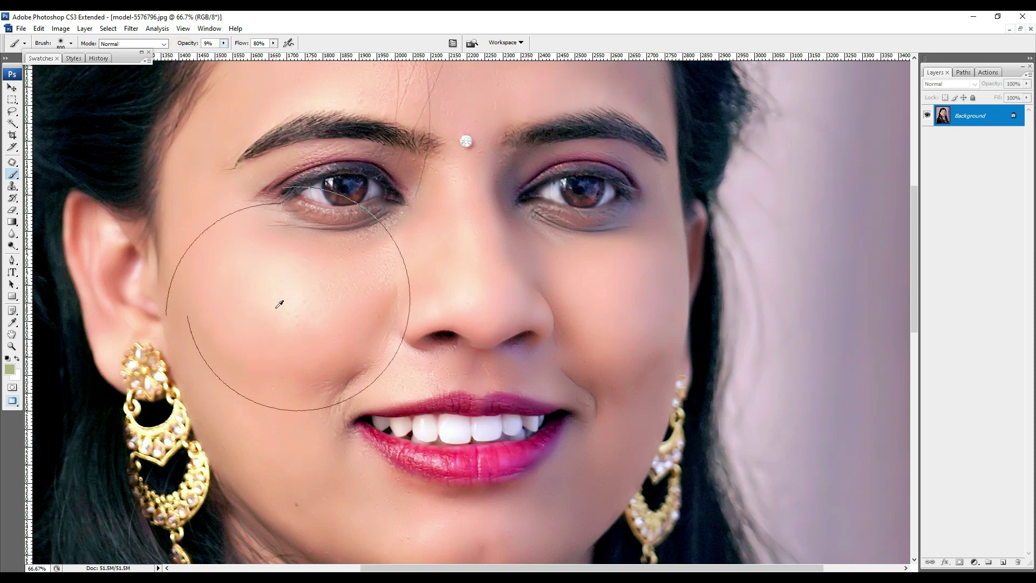
key("bracketleft")
key("bracketleft")
key("bracketleft")
key("bracketleft")
key("bracketleft")
key("bracketleft")
key("bracketright")
key("bracketright")
key("bracketright")
mouse_move(361, 282)
left_mouse_down()
mouse_move(302, 297)
mouse_move(232, 255)
left_mouse_up()
scroll(205, 260, "down", 3)
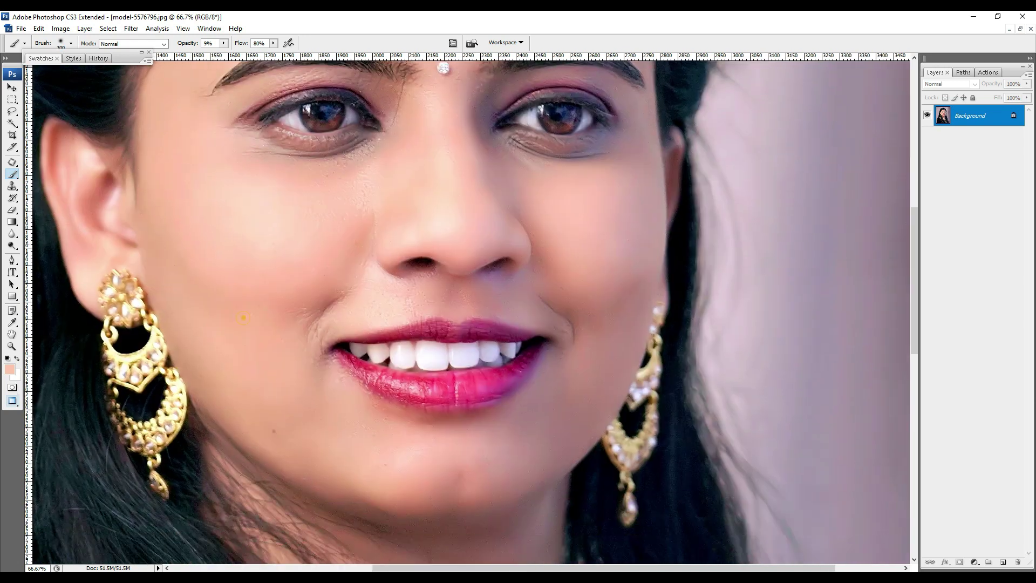
scroll(260, 311, "down", 2)
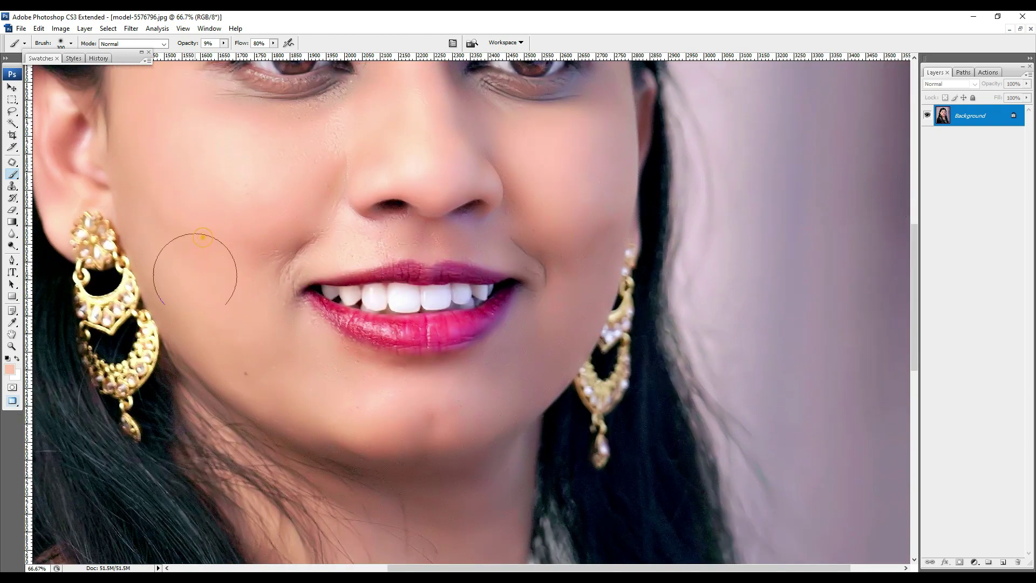
scroll(329, 378, "right", 2)
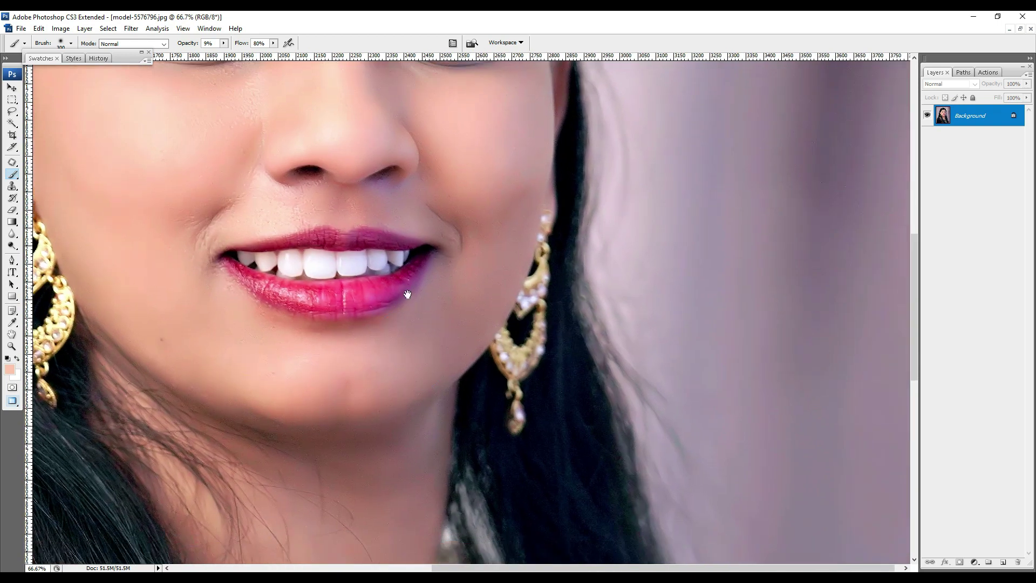
scroll(407, 294, "up", 3)
left_click_drag(408, 287, 490, 359)
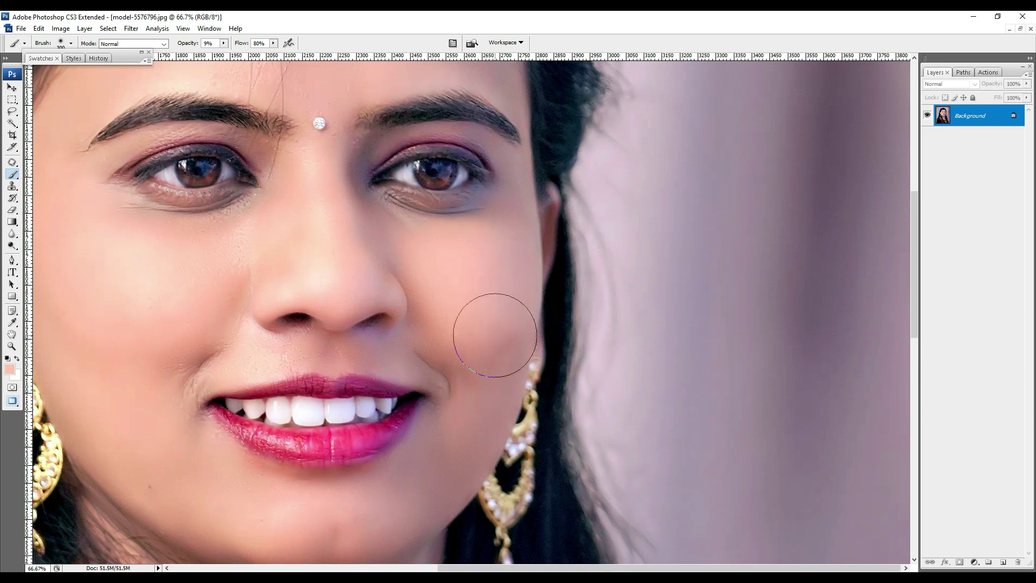
- Sample a fresh skin colour and blend it down the other cheek and forehead
left_click_drag(466, 279, 489, 544)
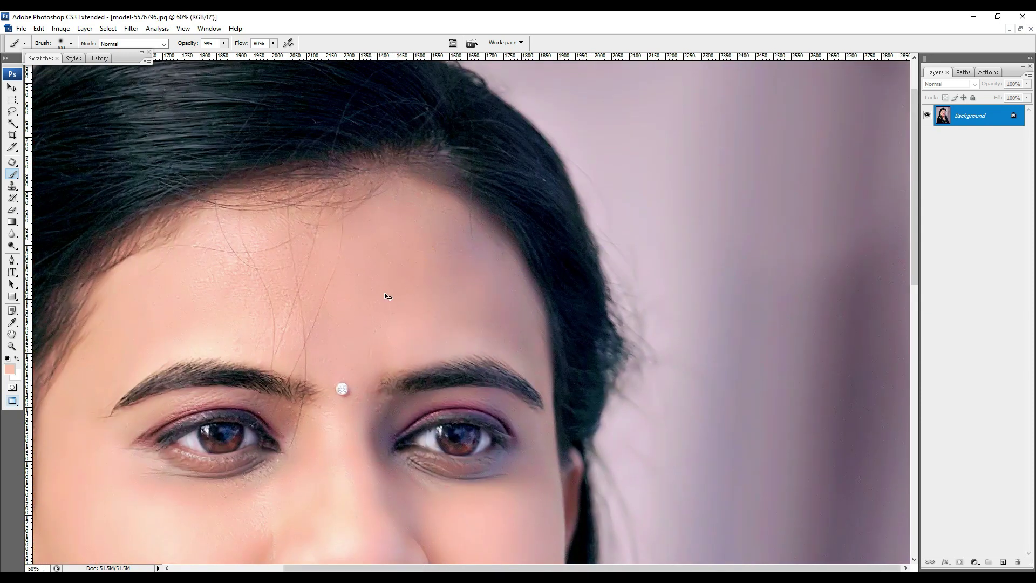
key("ctrl+0")
key("ctrl+plus")
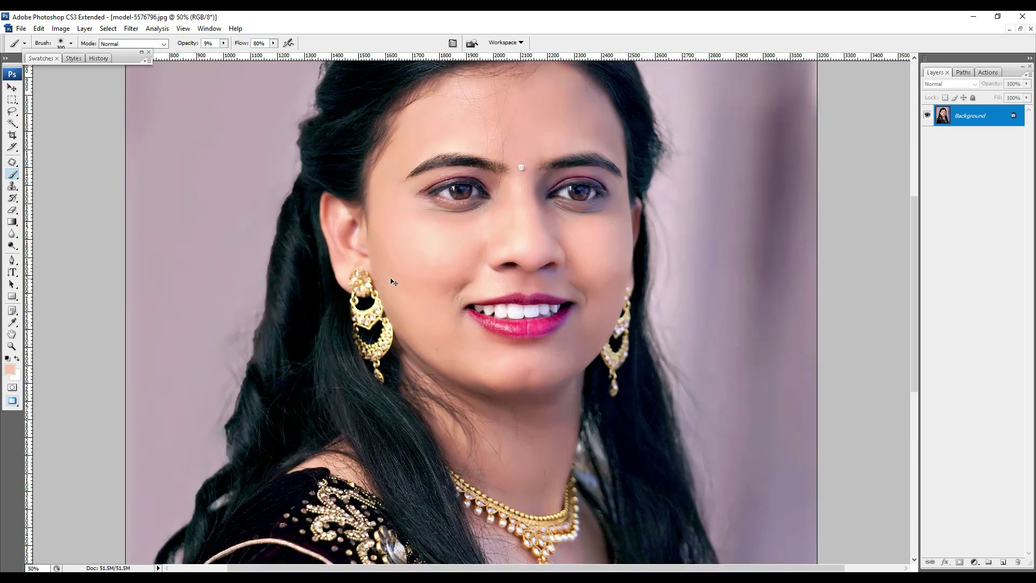
key("ctrl+plus")
key("ctrl+plus")
left_click(384, 224, "alt")
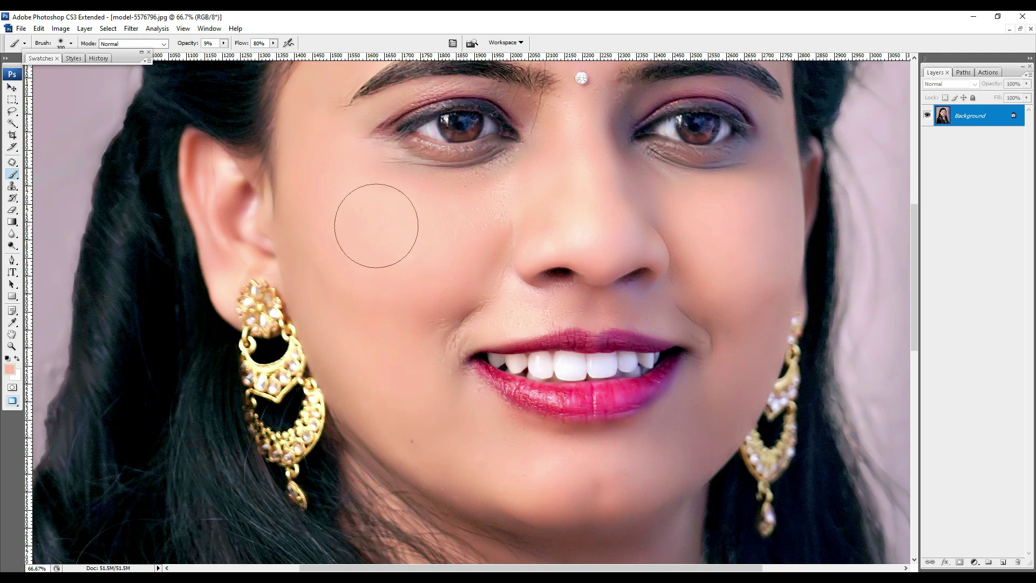
left_click_drag(330, 244, 374, 316)
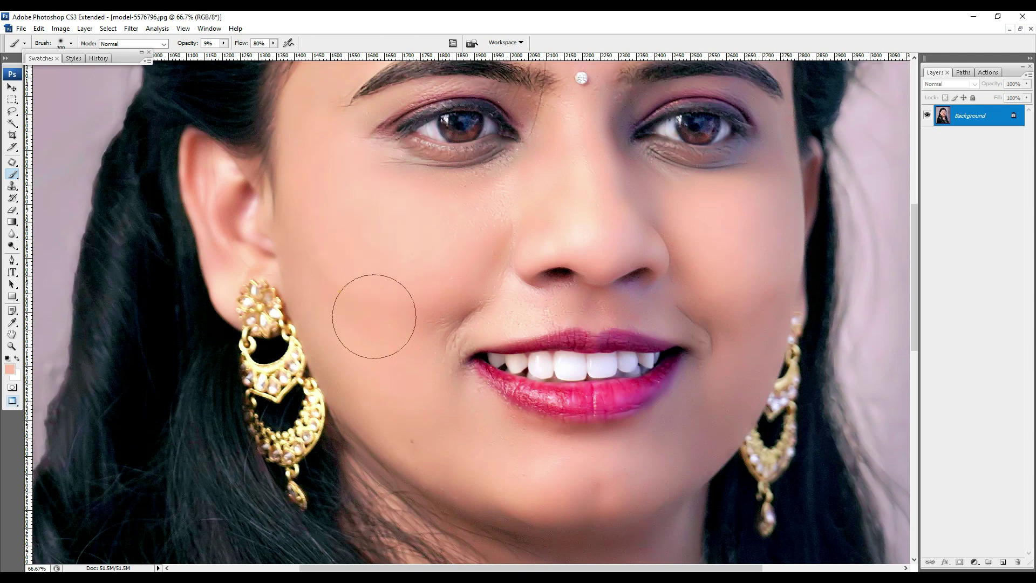
key("c")
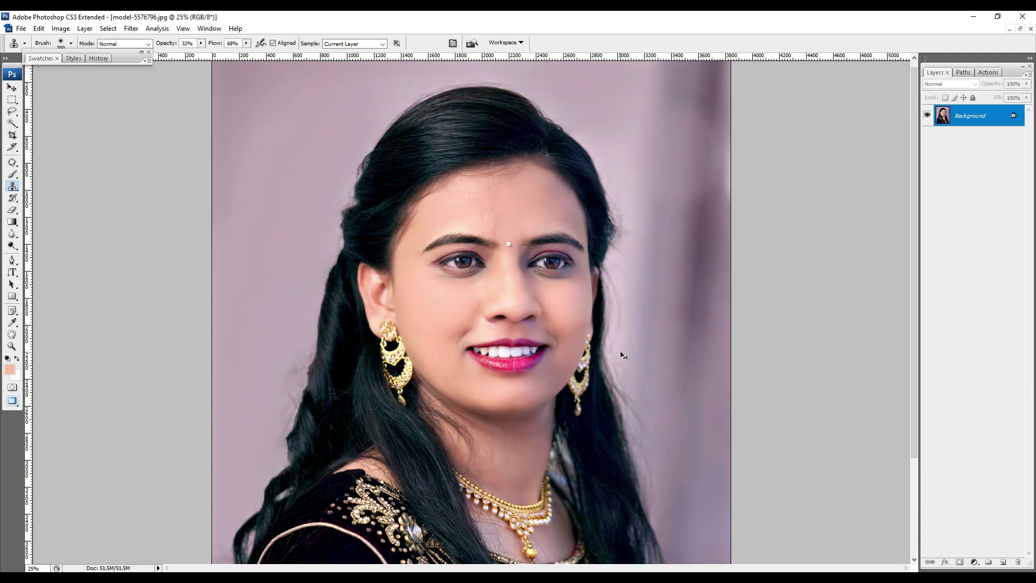
- Close the retouched portrait without saving and paste it into the (14).psd spread
key("ctrl+w")
left_click(518, 229)
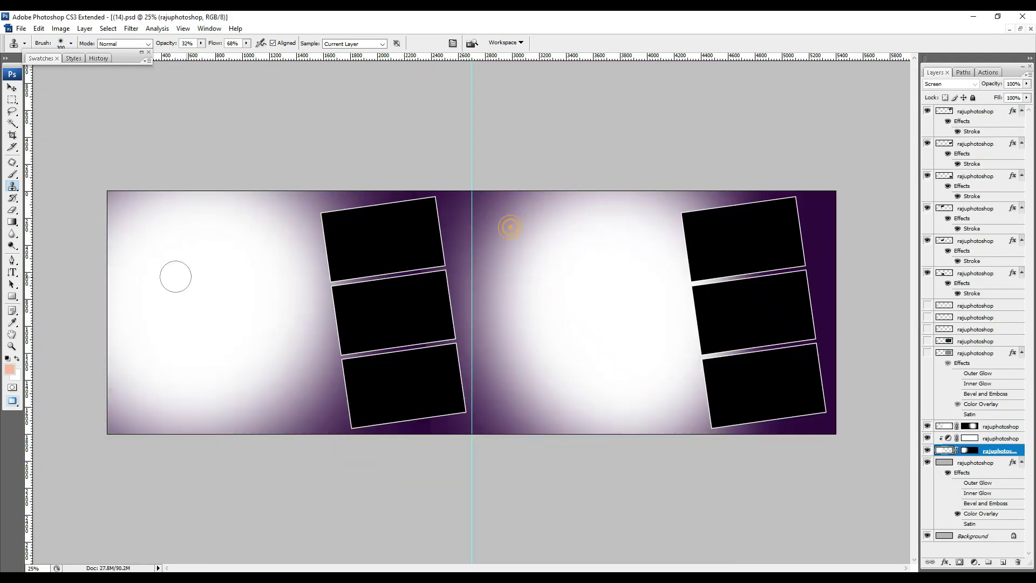
key("v")
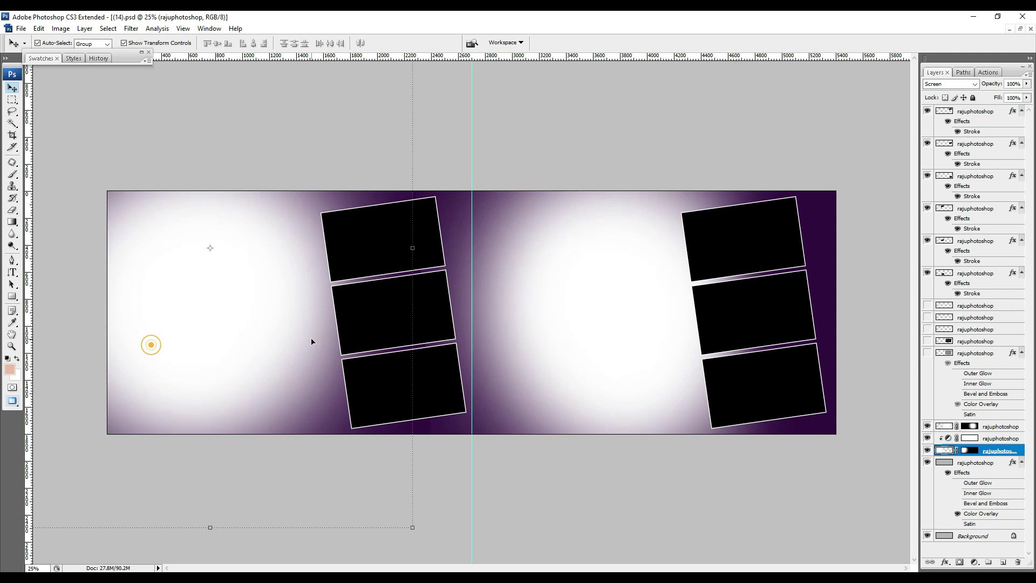
key("ctrl+v")
- Move the portrait onto the left page, scaled to 47.4% and rotated -6.1°
key("ctrl+t")
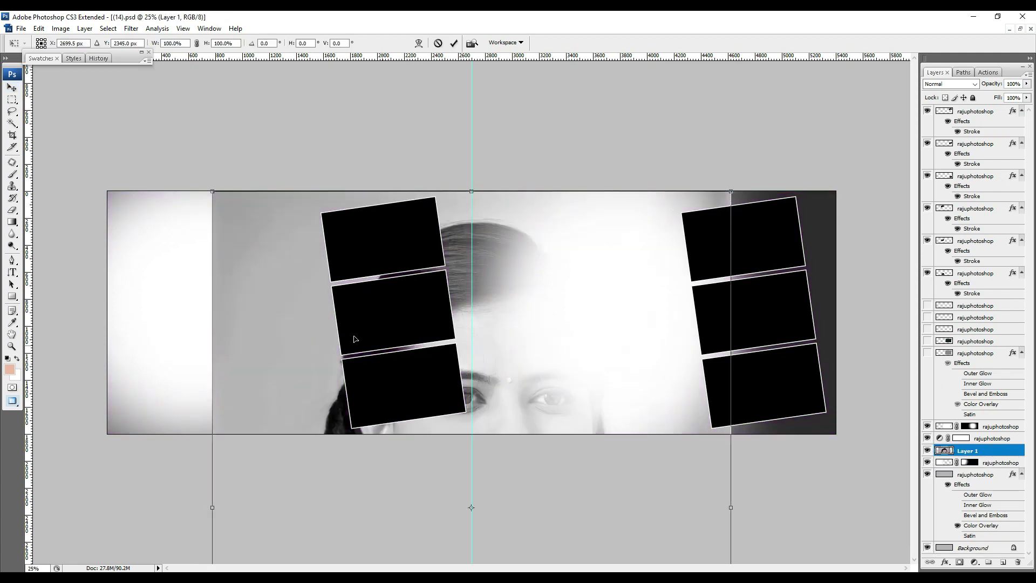
left_click_drag(222, 344, 168, 303)
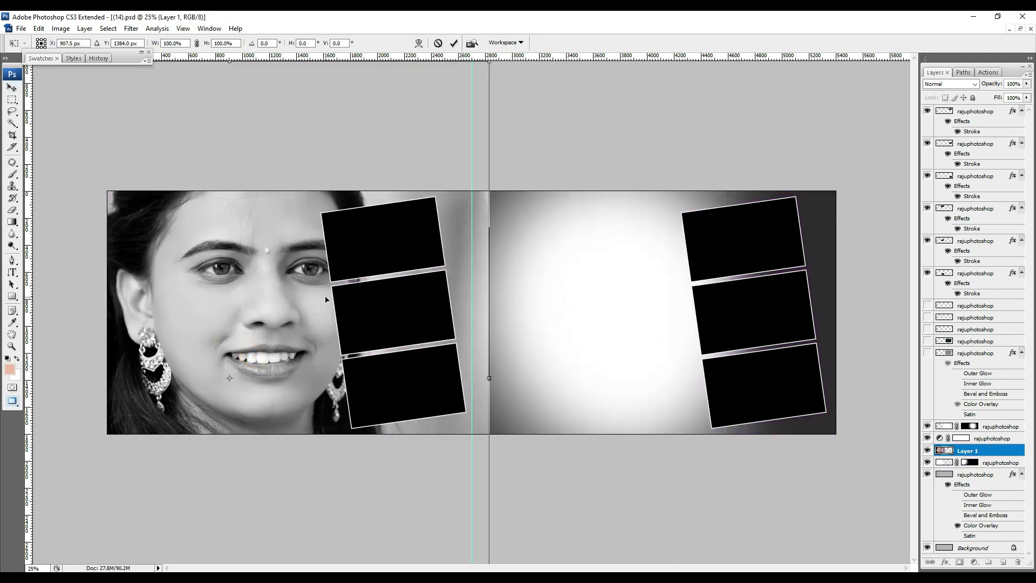
key("ctrl+0")
left_click_drag(484, 160, 431, 226)
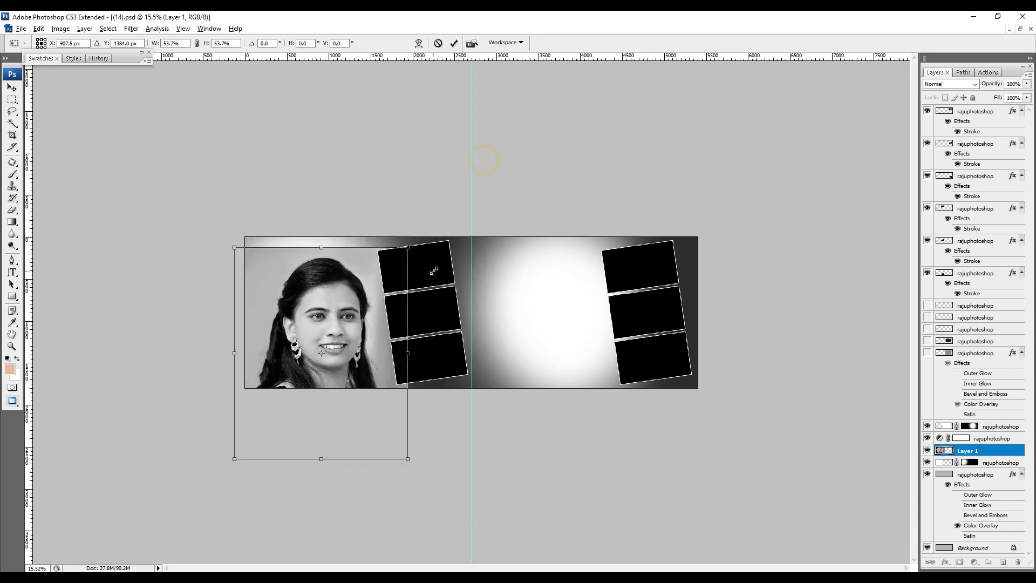
left_click_drag(382, 351, 375, 330)
mouse_move(416, 209)
left_mouse_down()
mouse_move(392, 241)
mouse_move(401, 201)
left_mouse_up()
key("ctrl+0")
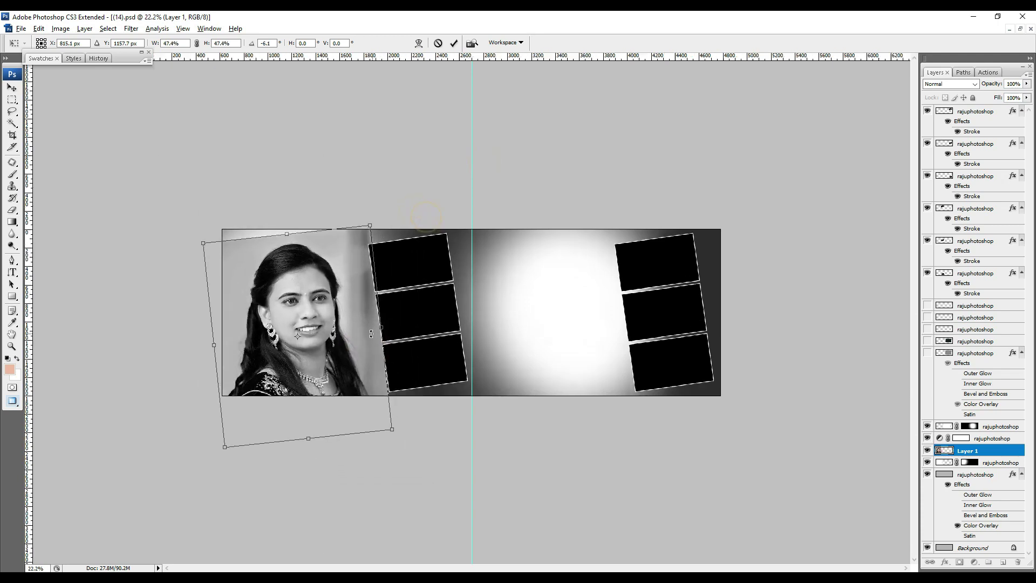
key("Return")
left_click(926, 438)
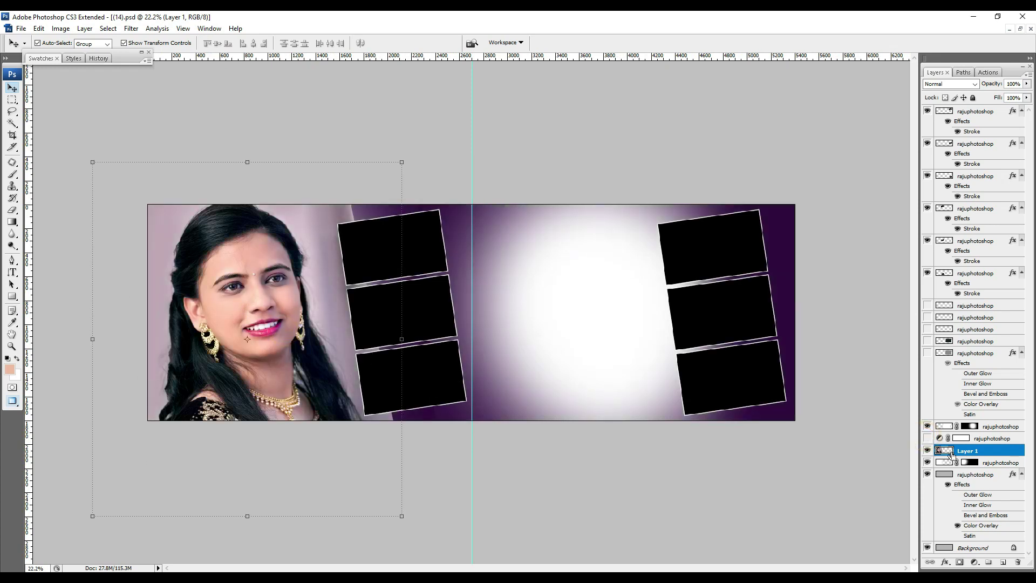
- Clip Layer 1 into the page mask and compare with the purple tint layer on and off
left_click(951, 455, "alt")
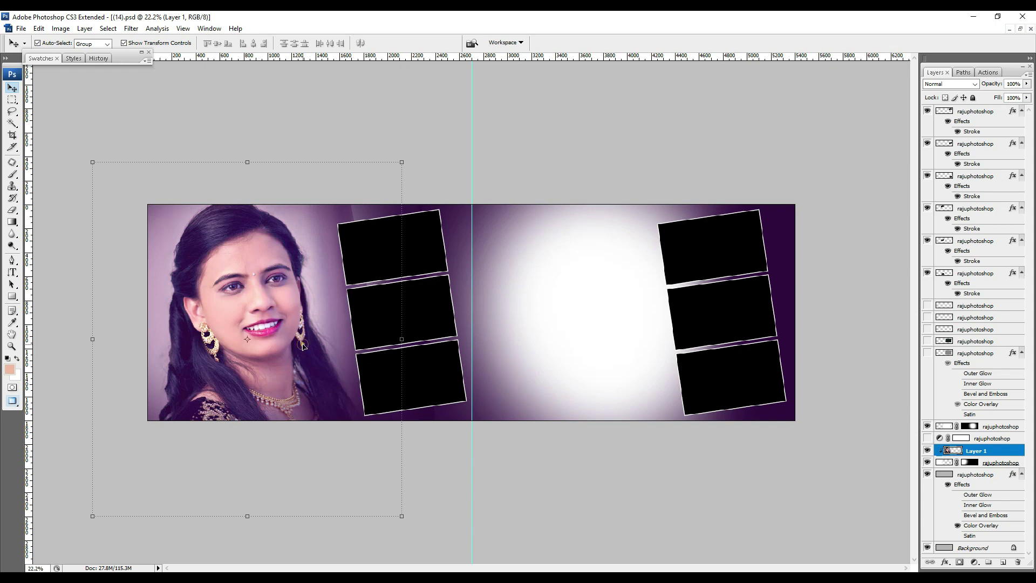
left_click(926, 438)
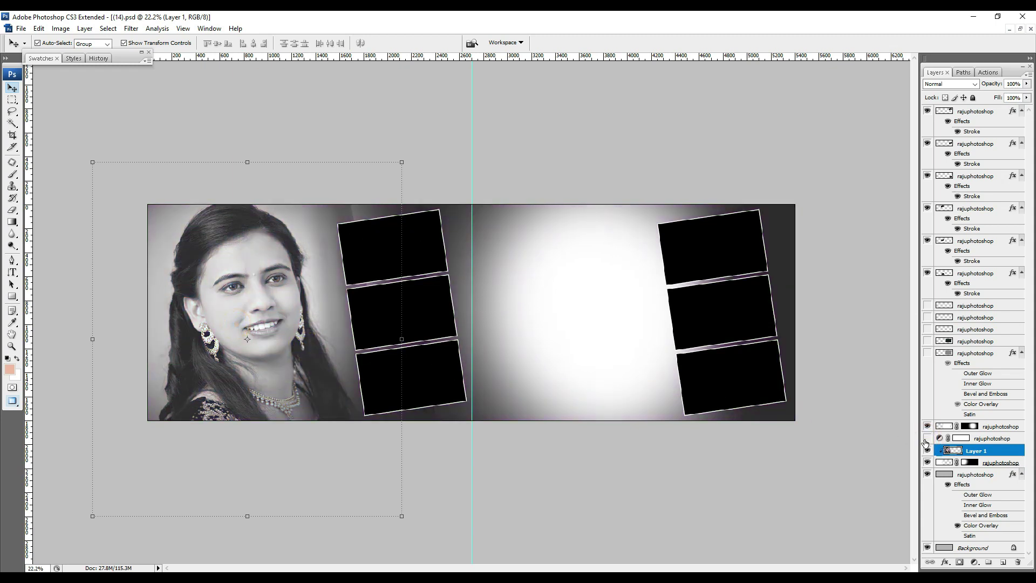
left_click(970, 438)
left_click(927, 438)
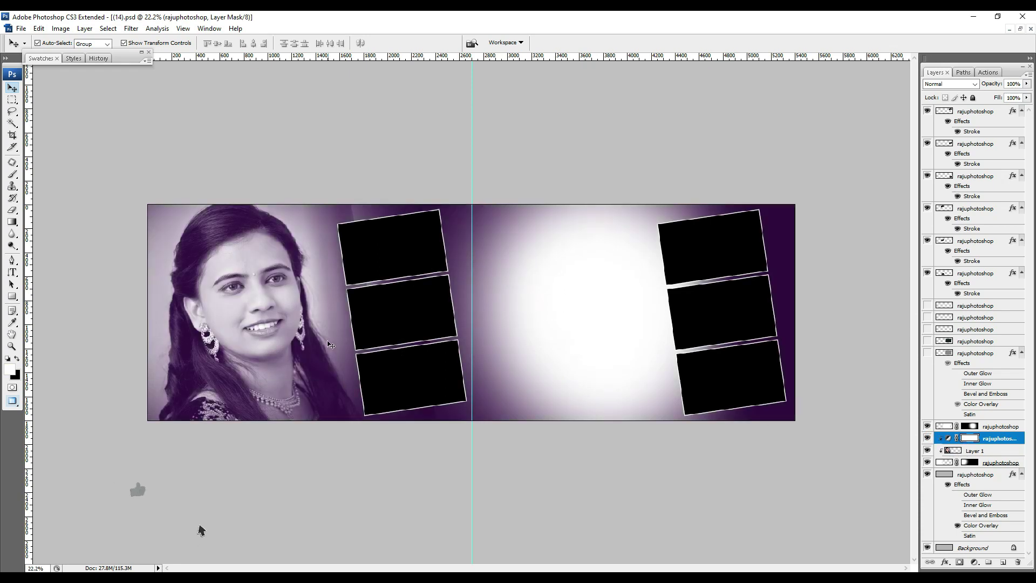
left_click(564, 140)
key("ctrl+plus")
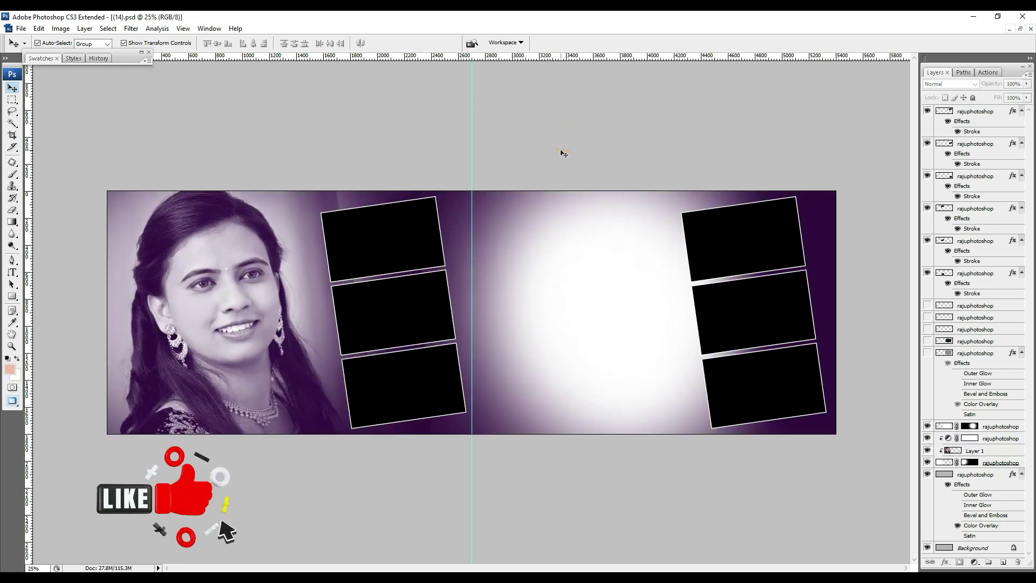
- Erase the portrait's top and bottom edges on Layer 1 so it blends into the page
left_click(960, 451)
key("e")
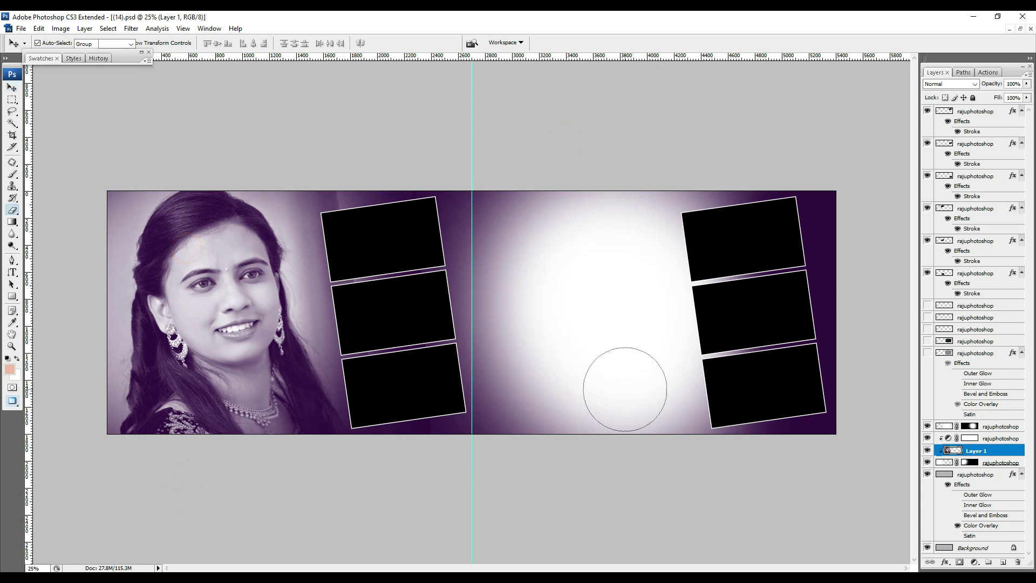
left_click(369, 179)
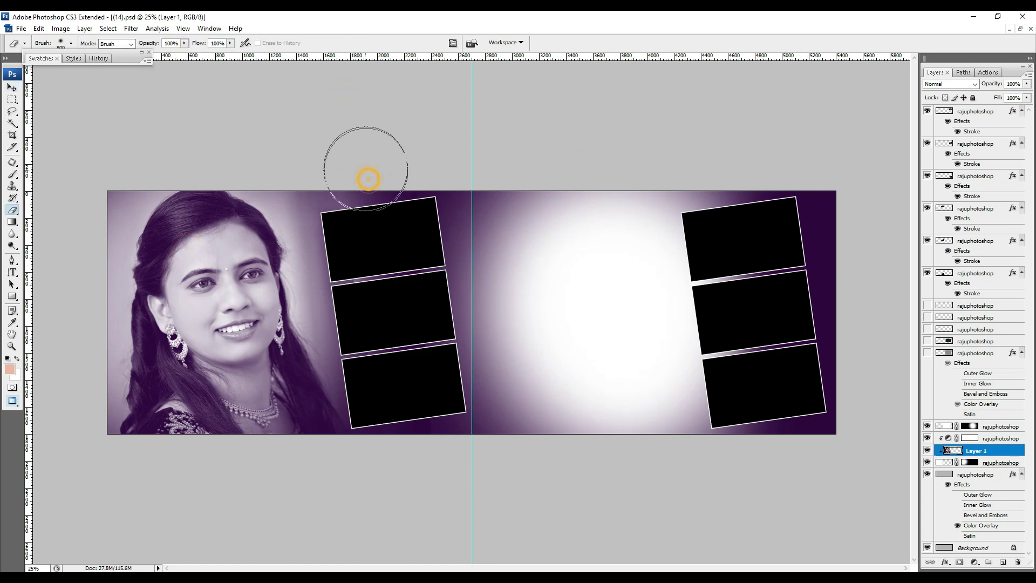
left_click(427, 434)
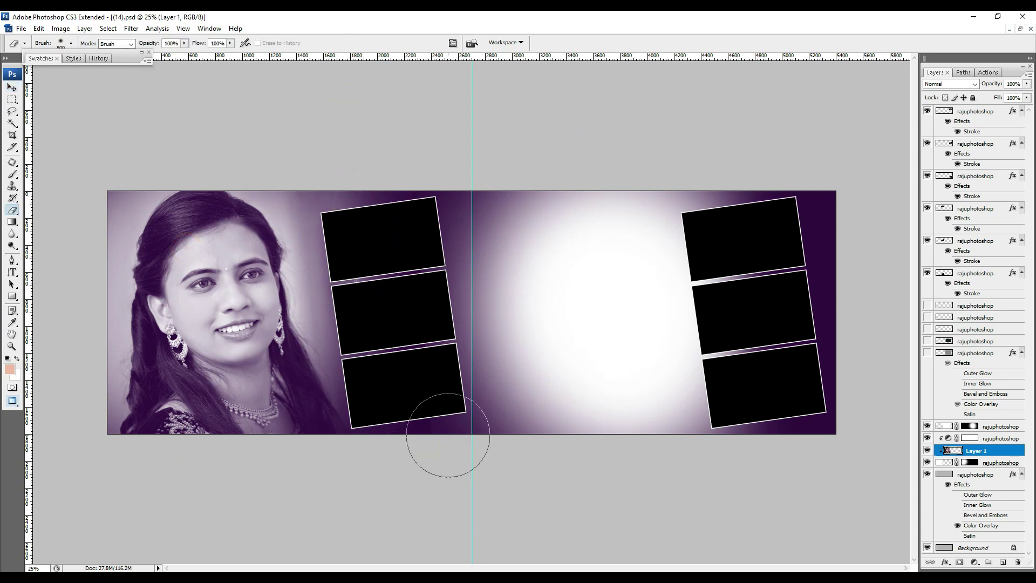
left_click(435, 439)
key("v")
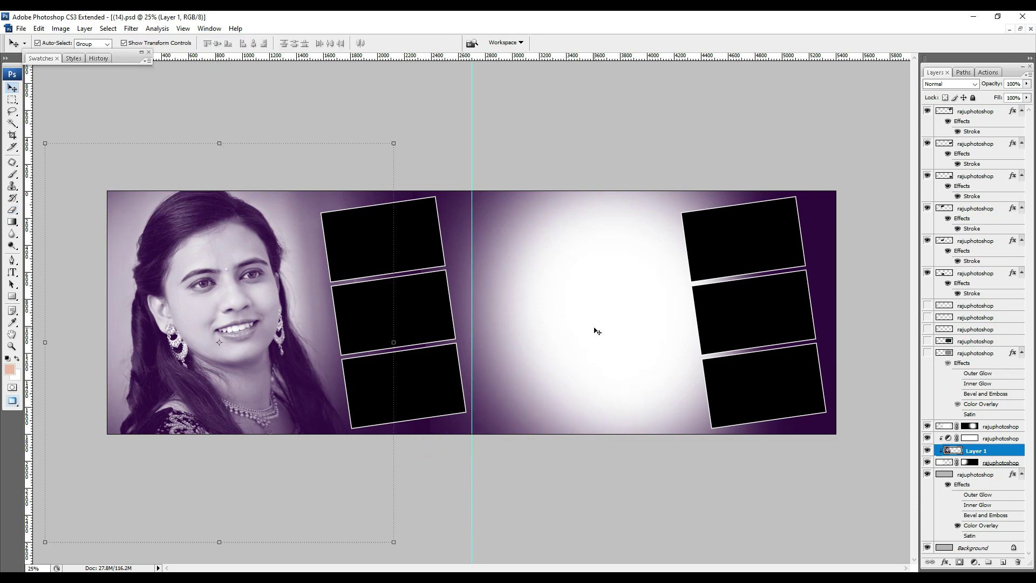
left_click(597, 331)
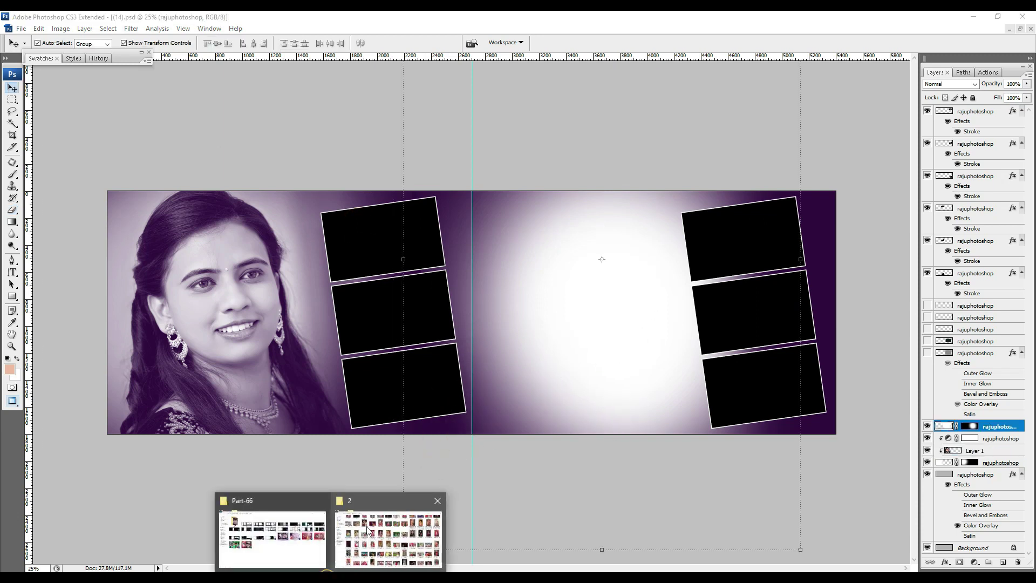
- Drag wedding-7624074.jpg from the DEMO PIC folder into Photoshop as a new document
mouse_move(328, 576)
left_click(368, 531)
left_click(750, 332)
left_click_drag(742, 317, 658, 366)
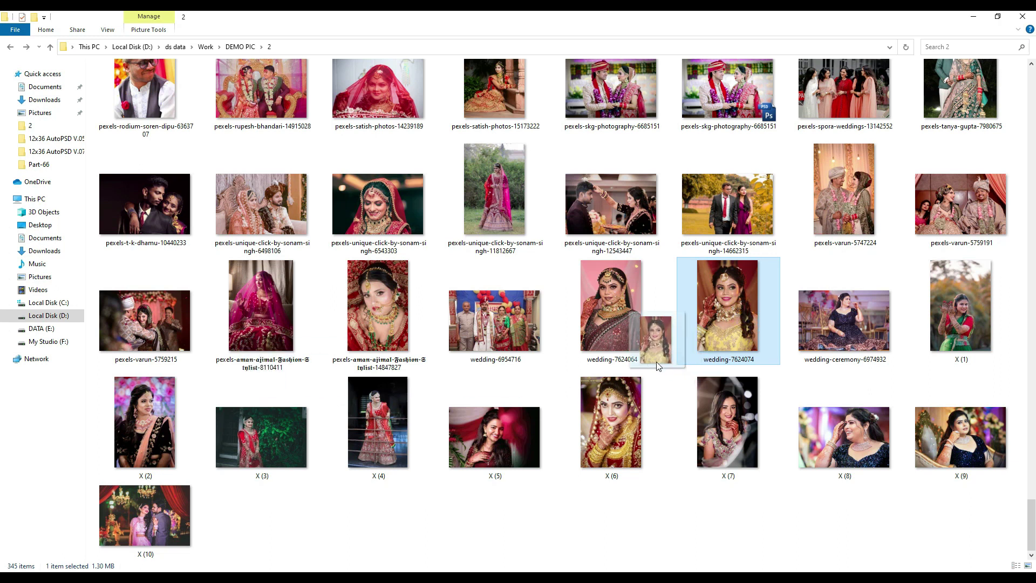
mouse_move(658, 366)
left_mouse_down()
mouse_move(459, 244)
mouse_move(585, 316)
left_mouse_up()
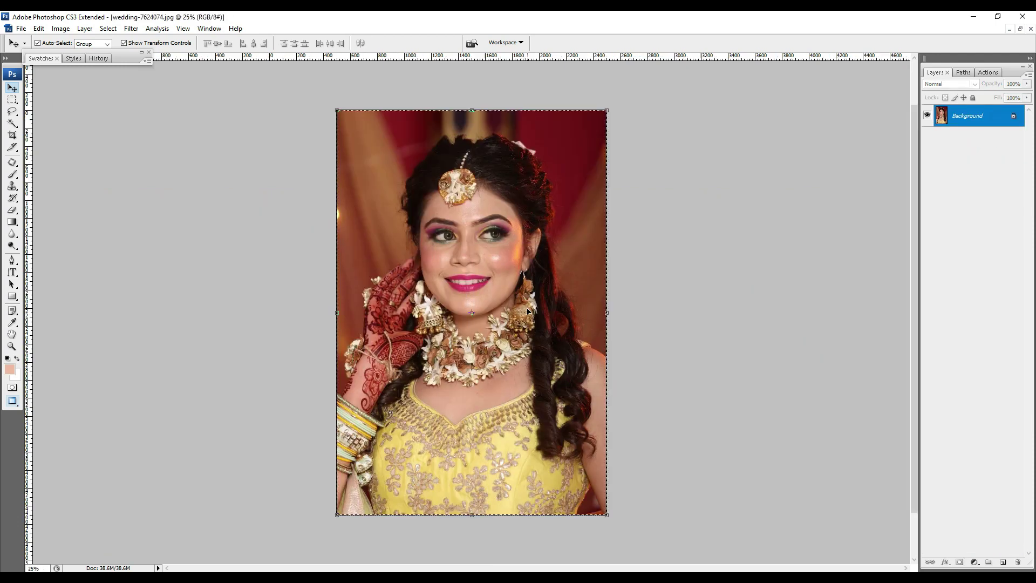
- Apply a Color Balance of -4/0/-8 to the photo's highlights
key("ctrl+plus")
key("ctrl+plus")
key("ctrl+plus")
key("ctrl+plus")
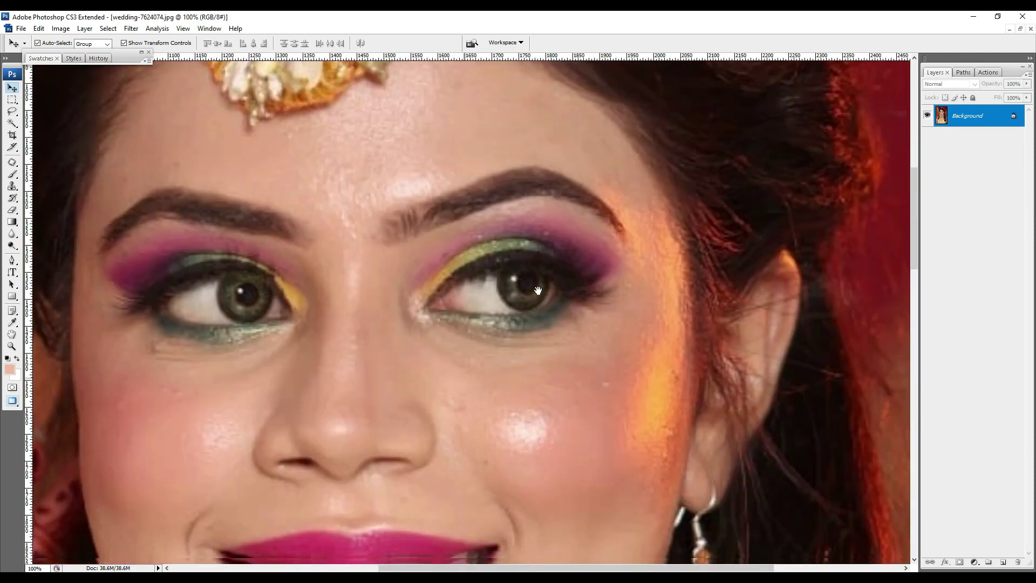
left_click(463, 393)
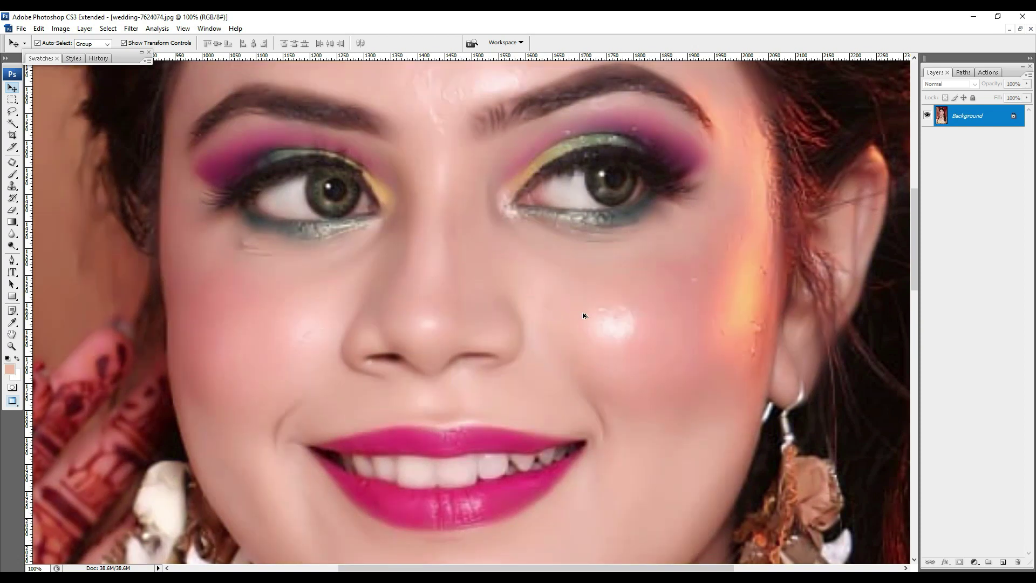
key("ctrl+b")
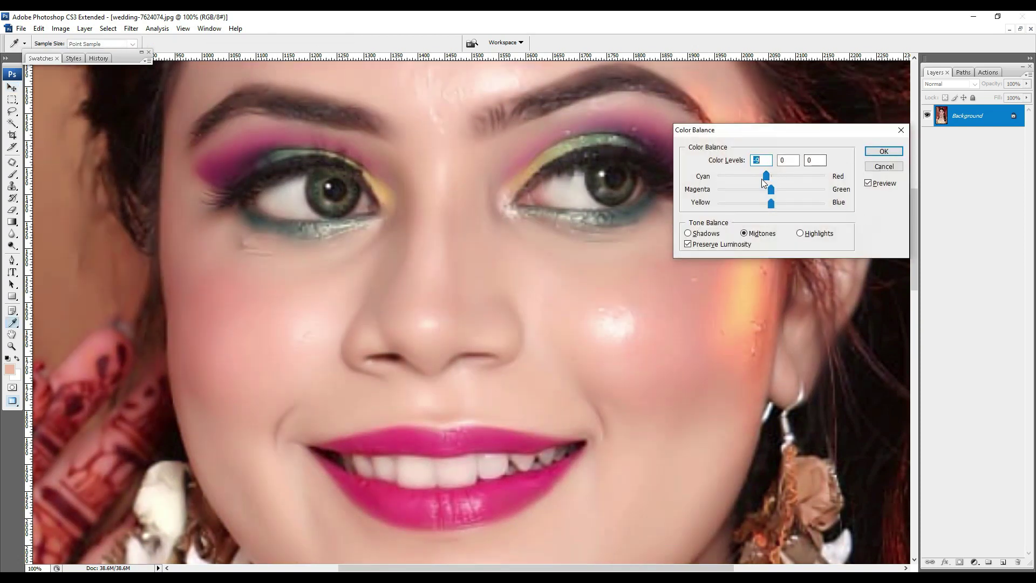
left_click(800, 233)
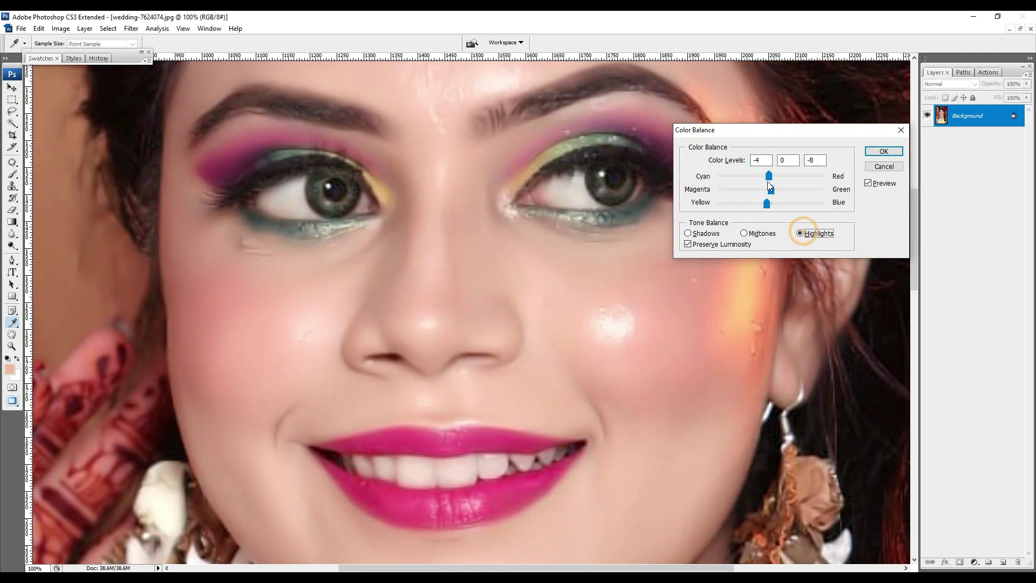
key("Return")
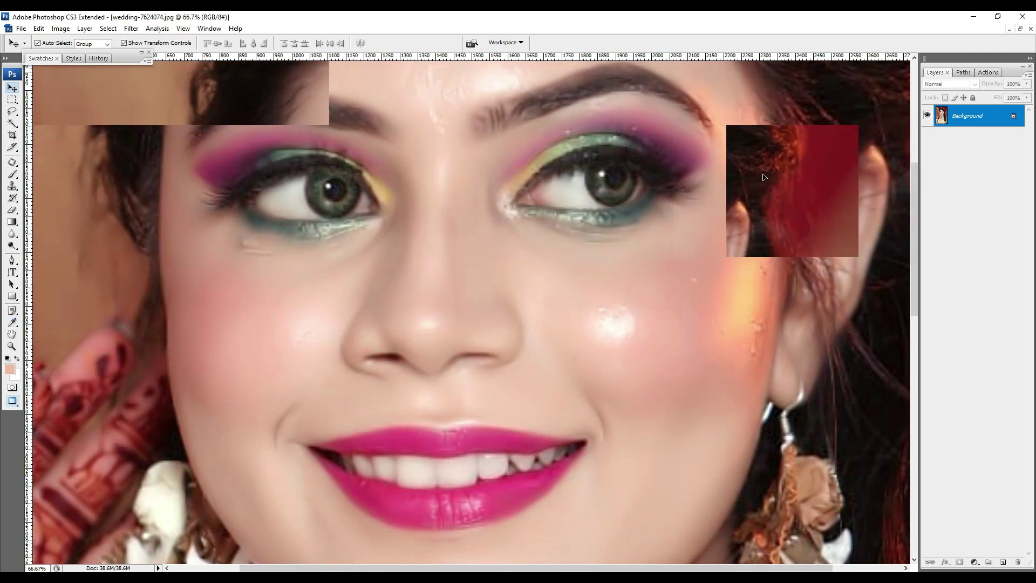
- Apply Levels with black input 17 and midtone about 1.22
key("ctrl+0")
key("v")
key("ctrl+alt+l")
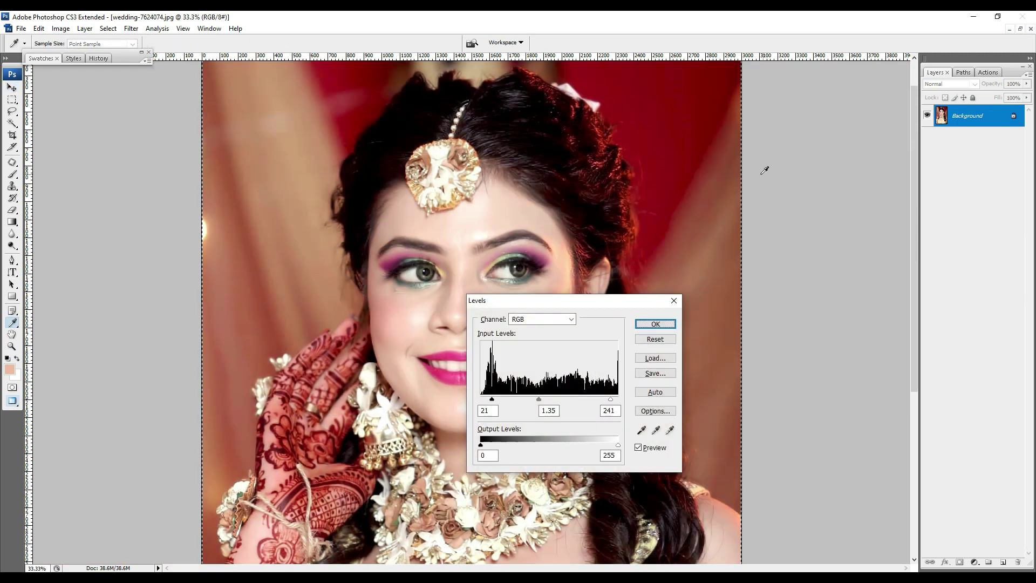
left_click_drag(615, 302, 794, 212)
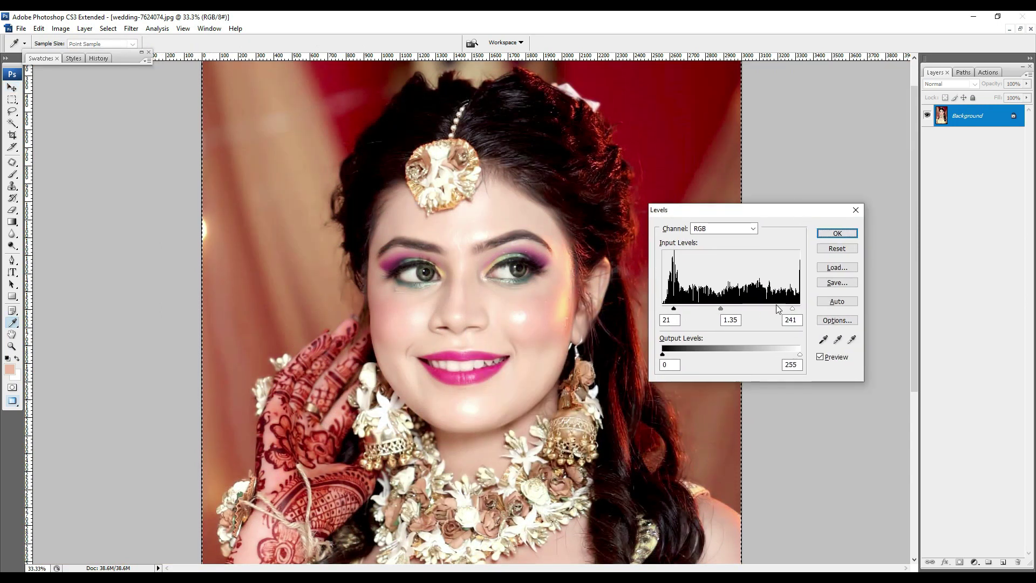
left_click(837, 248, "alt")
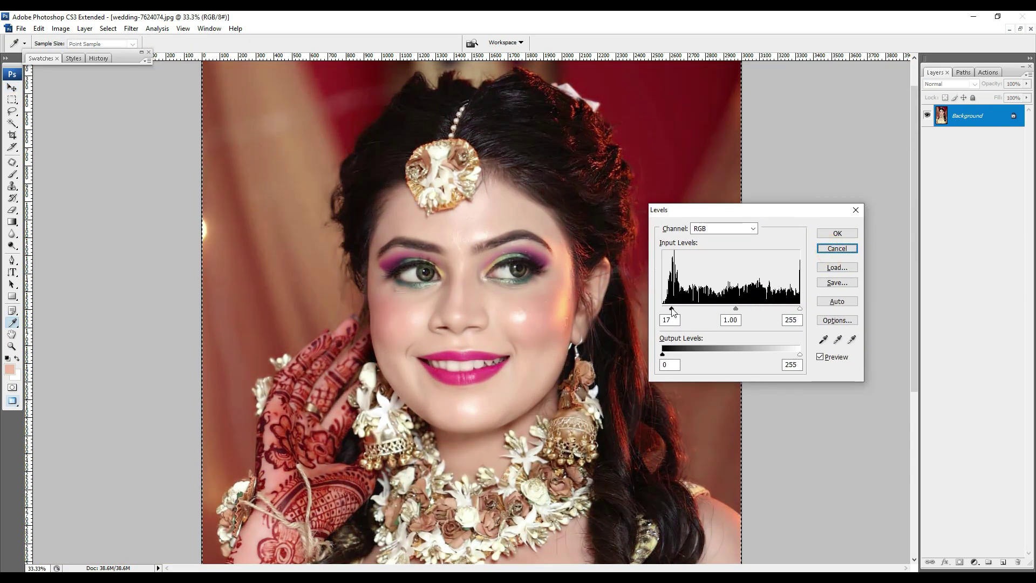
left_click(672, 308)
left_click_drag(736, 309, 727, 311)
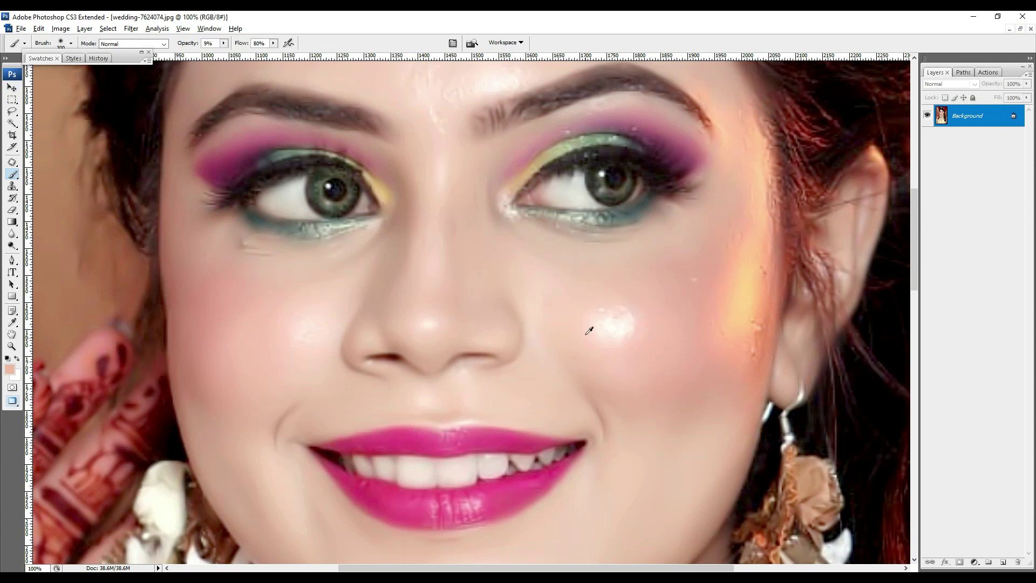
- Dab light tone on the cheek highlight and clone-stamp away the blush on the left cheek
key("bracketleft")
key("bracketleft")
key("bracketleft")
key("bracketleft")
key("bracketleft")
left_click(608, 326)
key("bracketright")
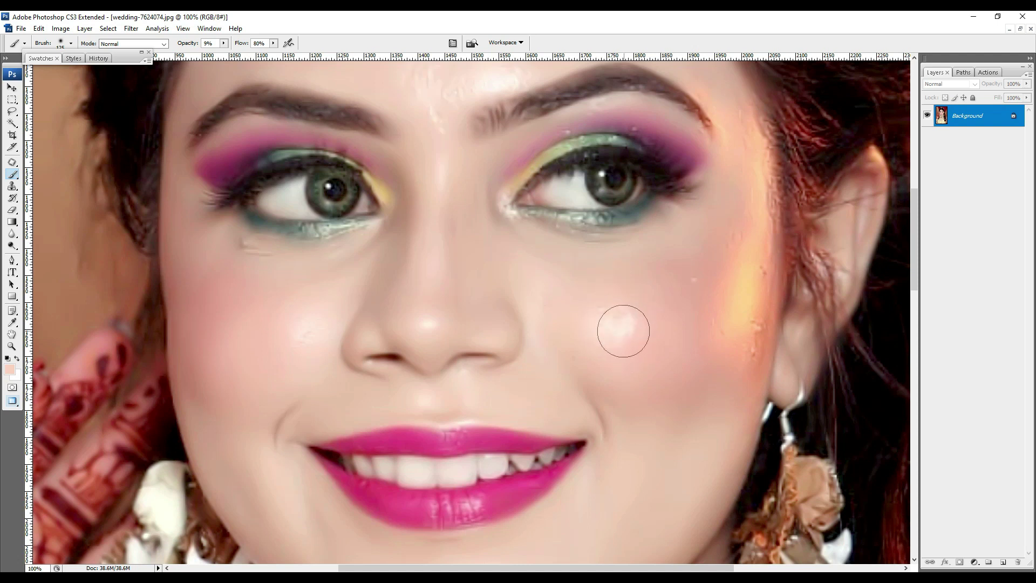
left_click(625, 324)
key("s")
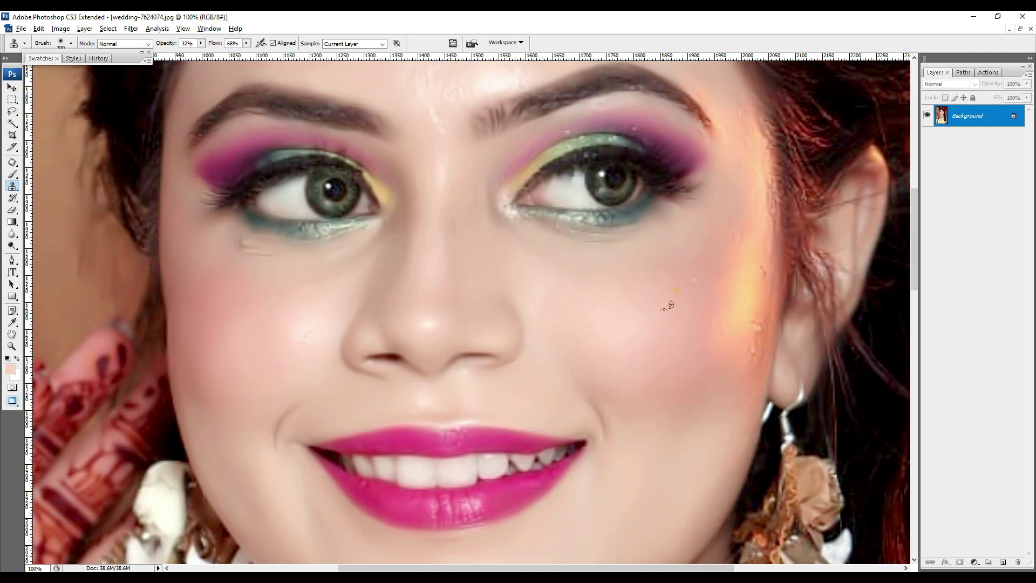
left_click(581, 321, "alt")
left_click_drag(469, 307, 433, 320)
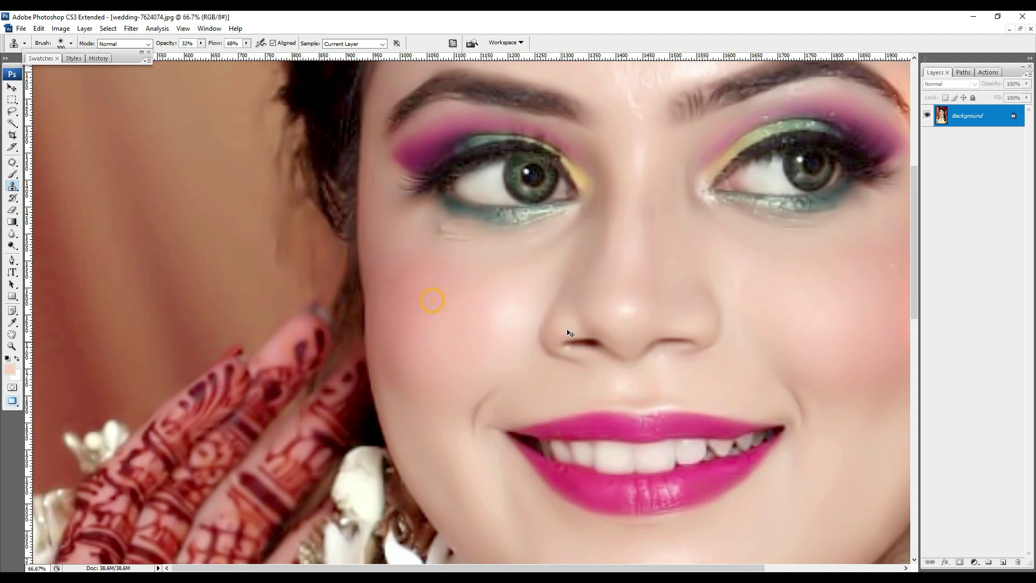
- Patch away the crease under the eye on the image's left with nearby clean skin
key("ctrl+minus")
key("ctrl+plus")
key("ctrl+plus")
left_click_drag(605, 364, 625, 412)
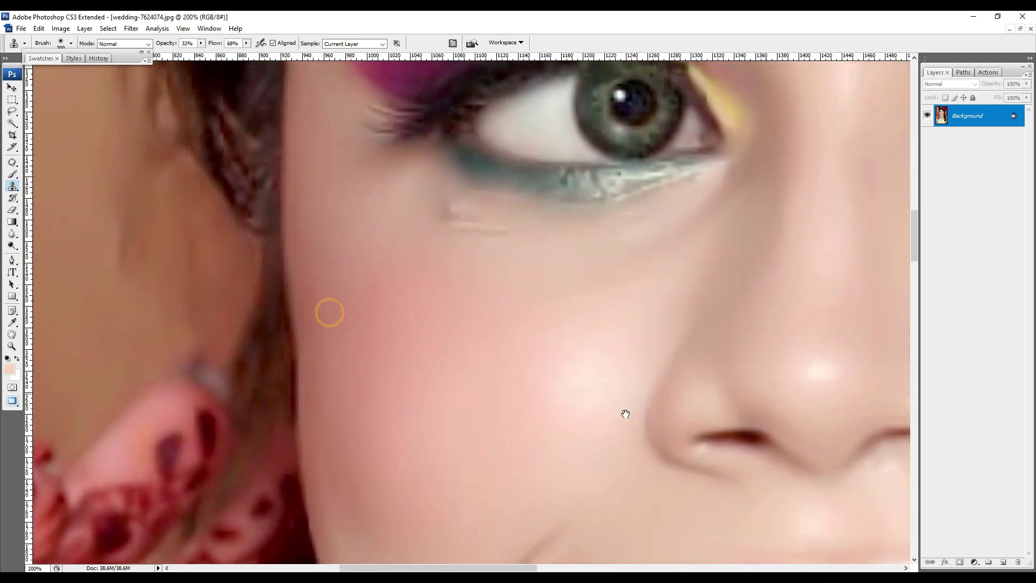
key("j")
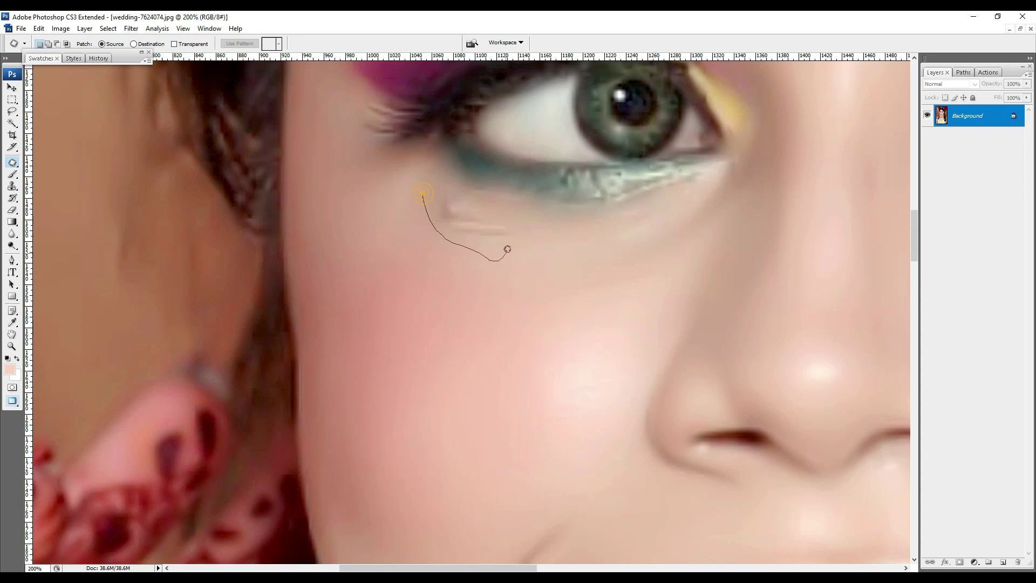
left_click_drag(453, 190, 454, 192)
left_click_drag(469, 226, 491, 253)
left_click(535, 244)
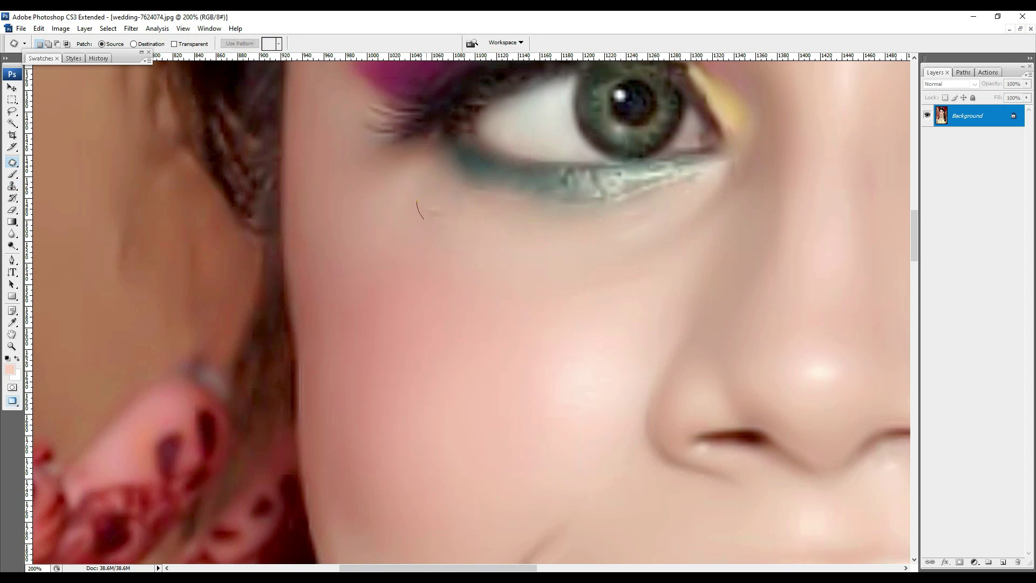
left_click_drag(431, 214, 448, 257)
key("Return")
key("ctrl+minus")
key("ctrl+minus")
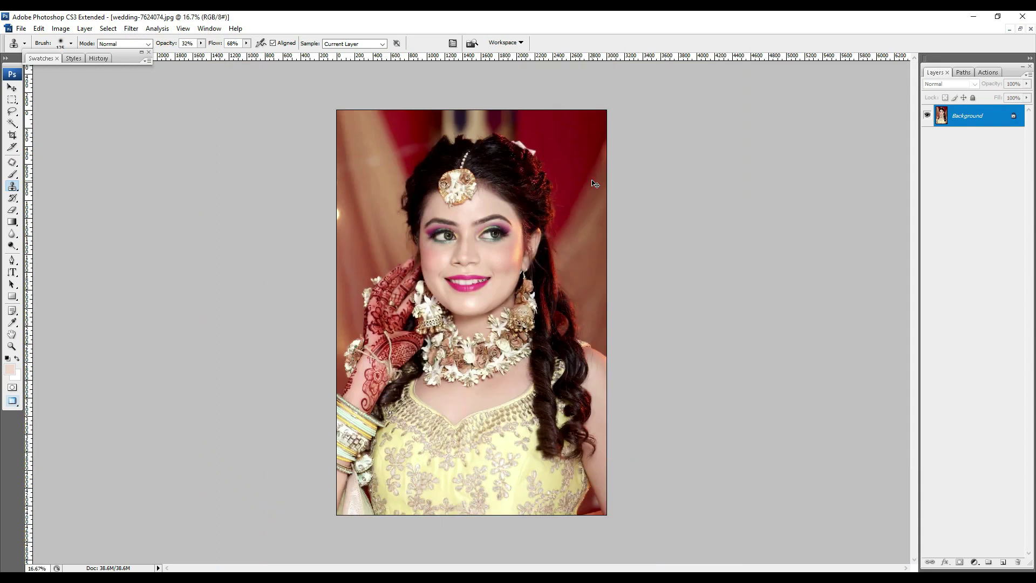
- Duplicate the bride portrait and set the copy to Screen blend at 14% opacity
key("ctrl+j")
left_click(949, 84)
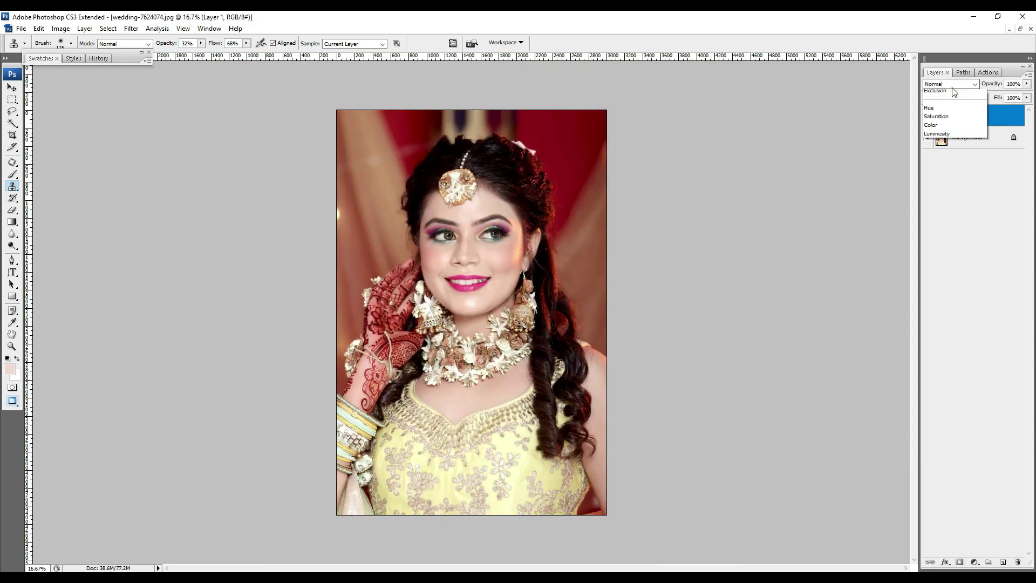
left_click(941, 182)
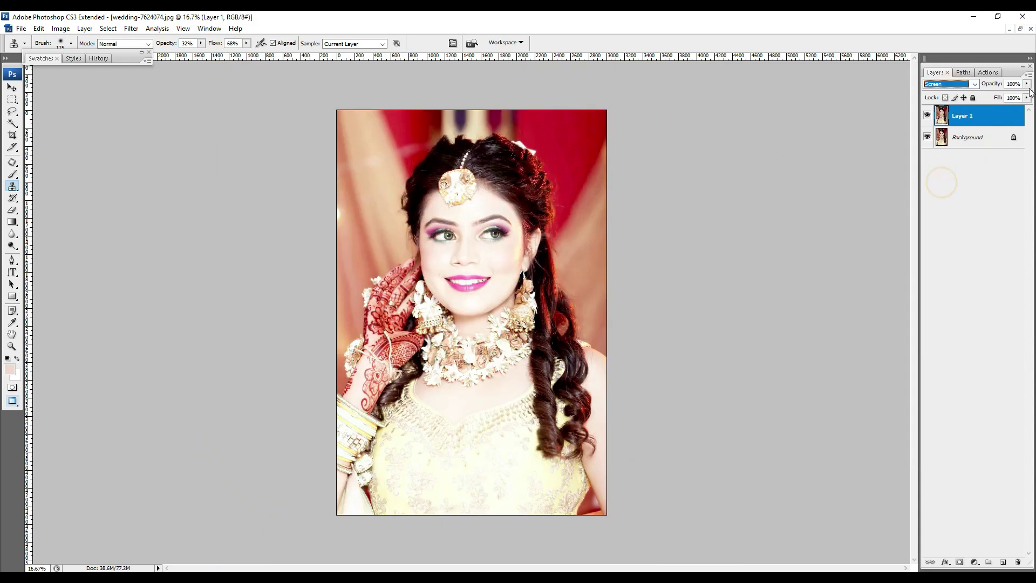
left_click(978, 100)
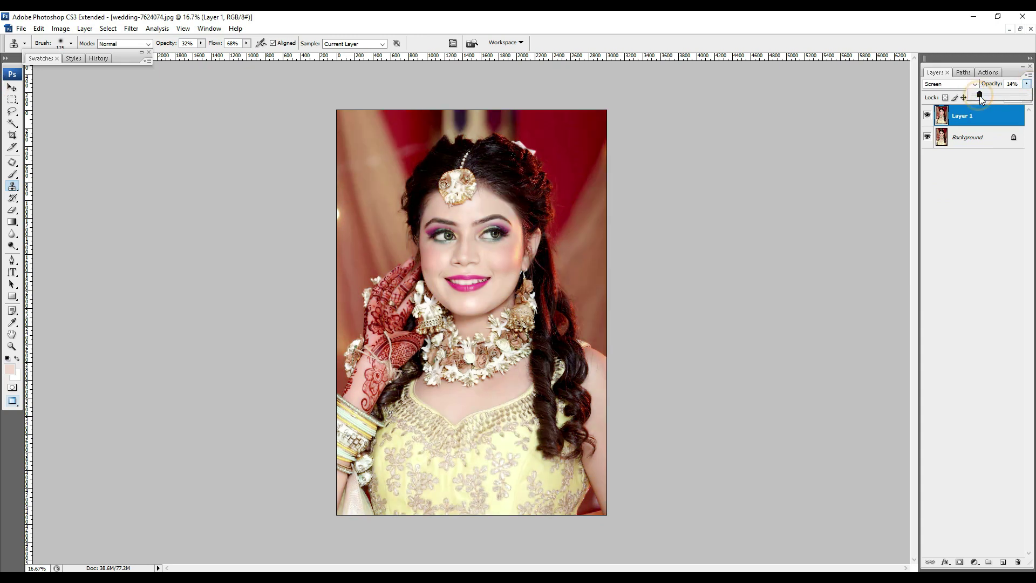
key("ctrl+plus")
- Merge the brightening layer down, copy the portrait and paste it into the album spread
key("ctrl+e")
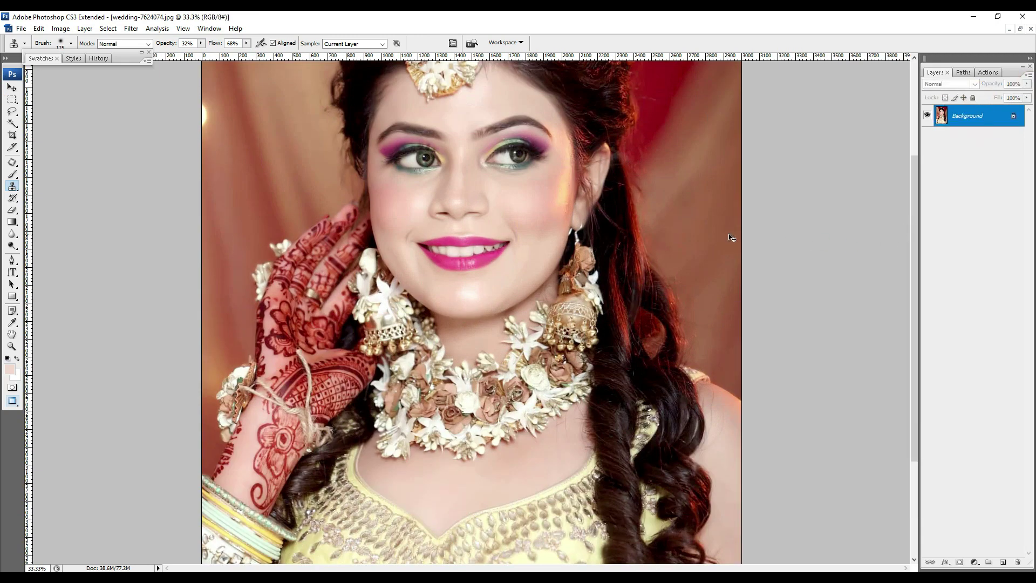
key("ctrl+a")
key("ctrl+w")
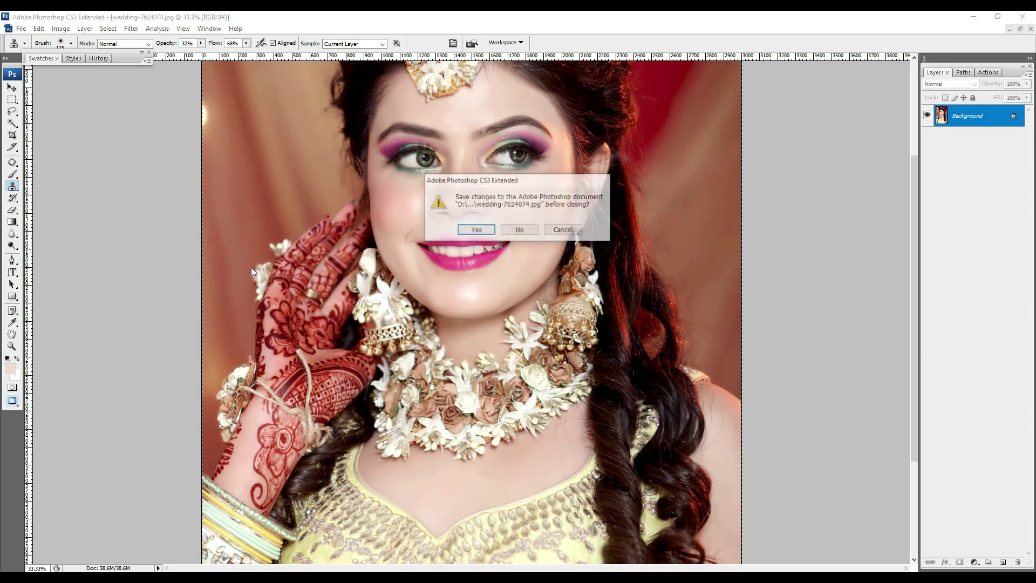
left_click(522, 229)
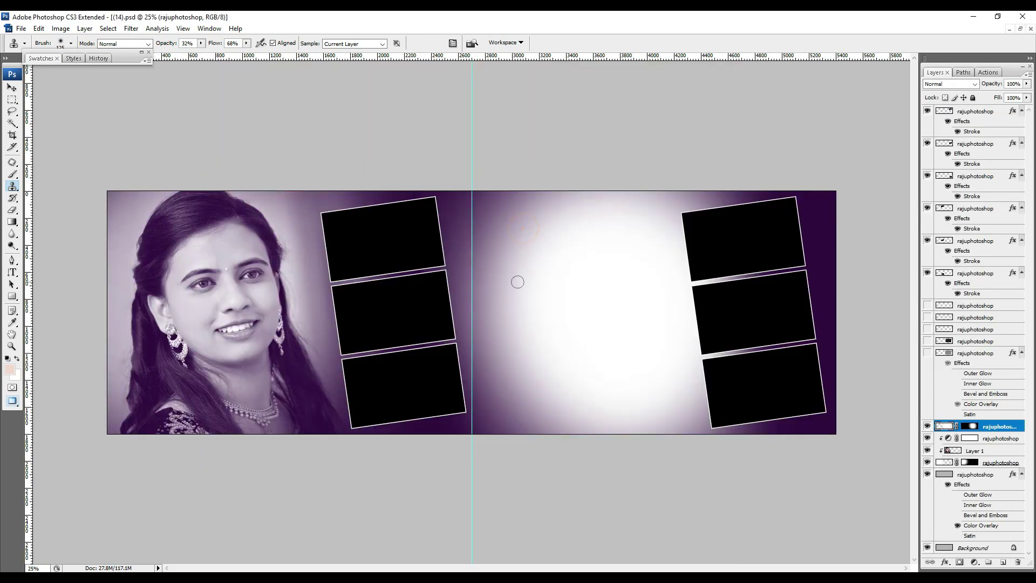
key("v")
key("ctrl+v")
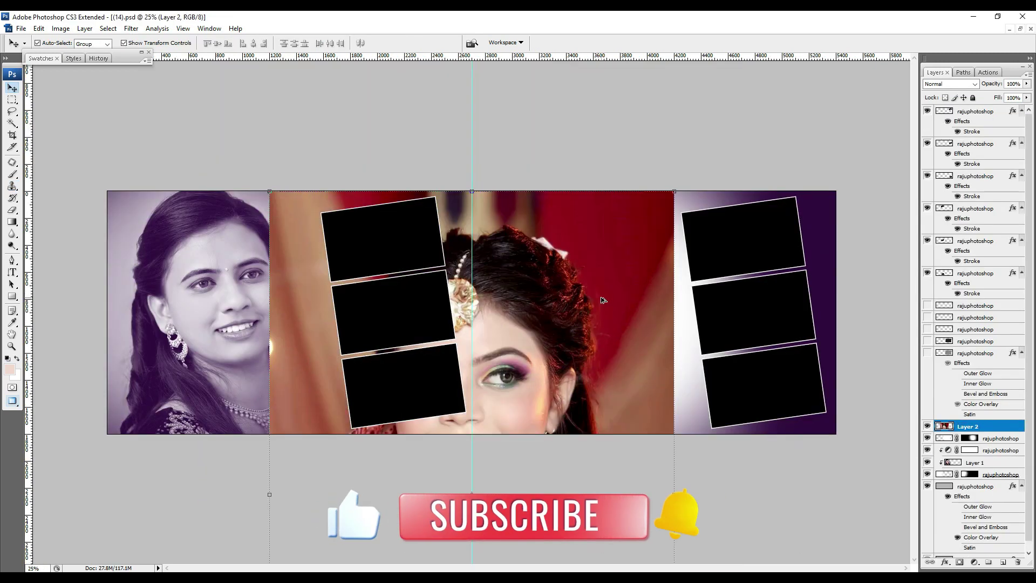
- Clip the portrait into the right page, tilt it about -4.6° and scale it to 75.6%
key("ctrl+alt+g")
key("ctrl+t")
mouse_move(602, 299)
left_mouse_down()
mouse_move(621, 322)
mouse_move(650, 278)
left_mouse_up()
left_click_drag(777, 81, 743, 175)
left_click_drag(628, 343, 626, 318)
key("Return")
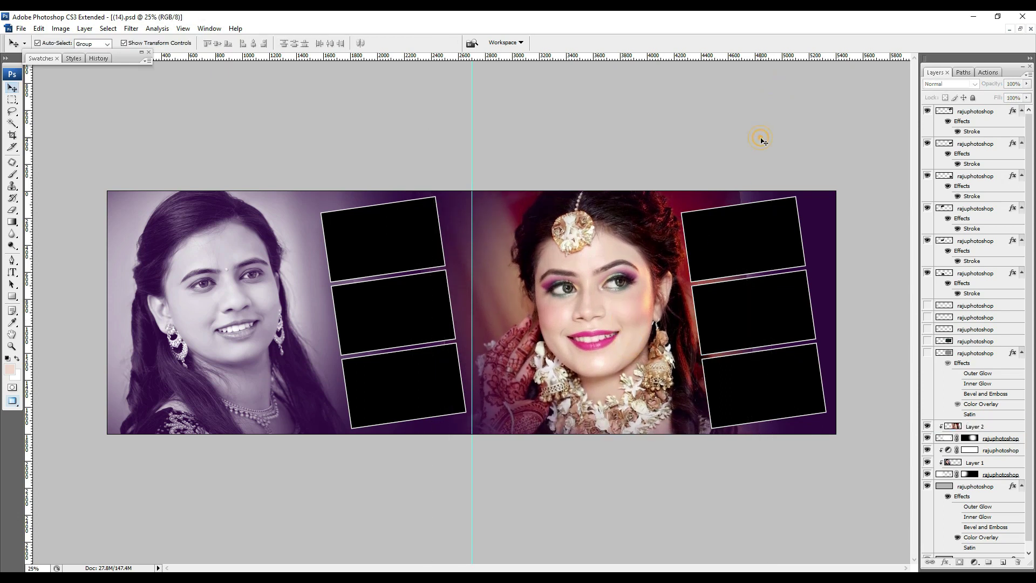
left_click(539, 228)
left_click_drag(635, 309, 628, 291)
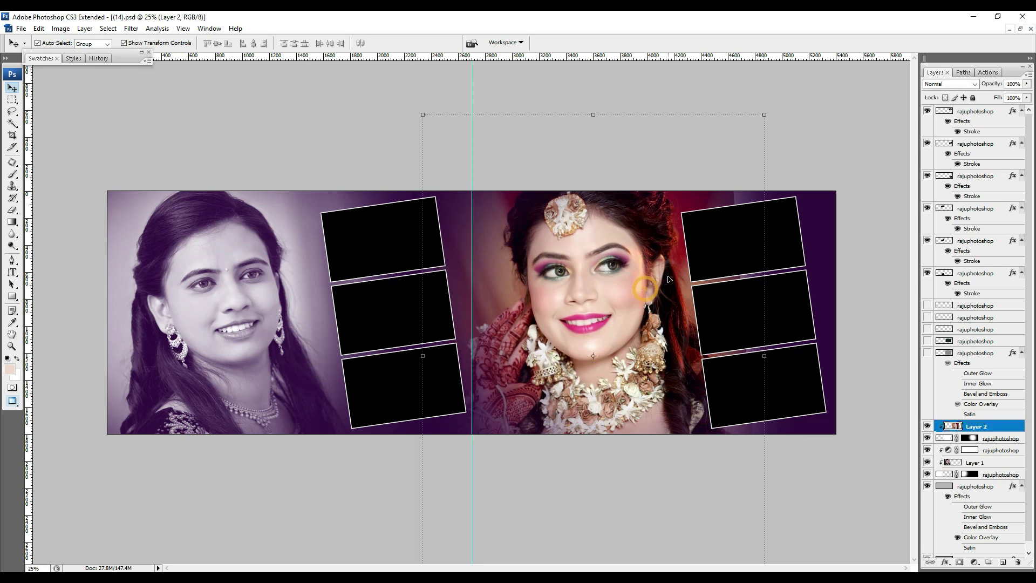
- Zoom in, confirm the portrait's transform and select the top-left photo frame layer
left_click(980, 439)
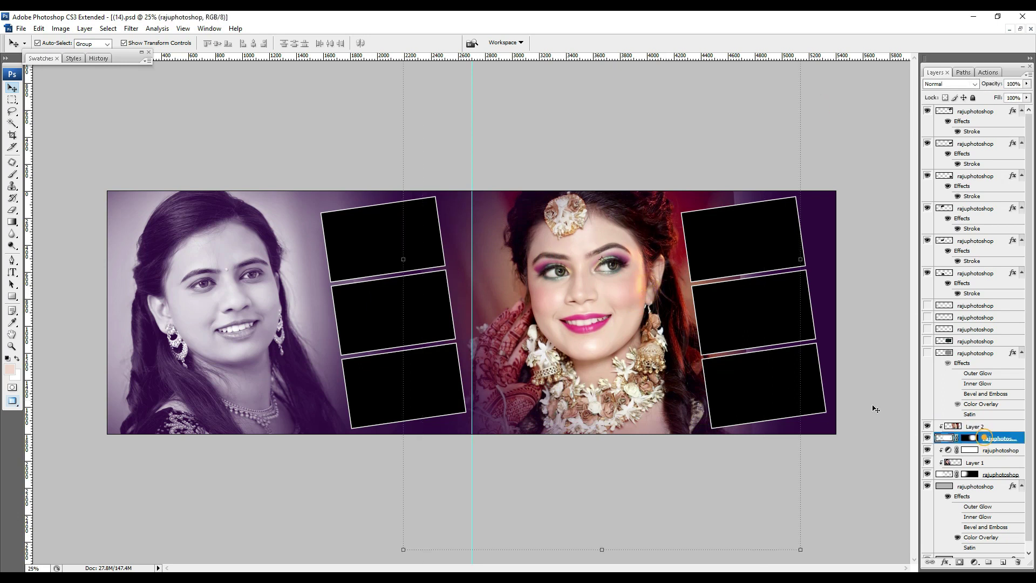
key("e")
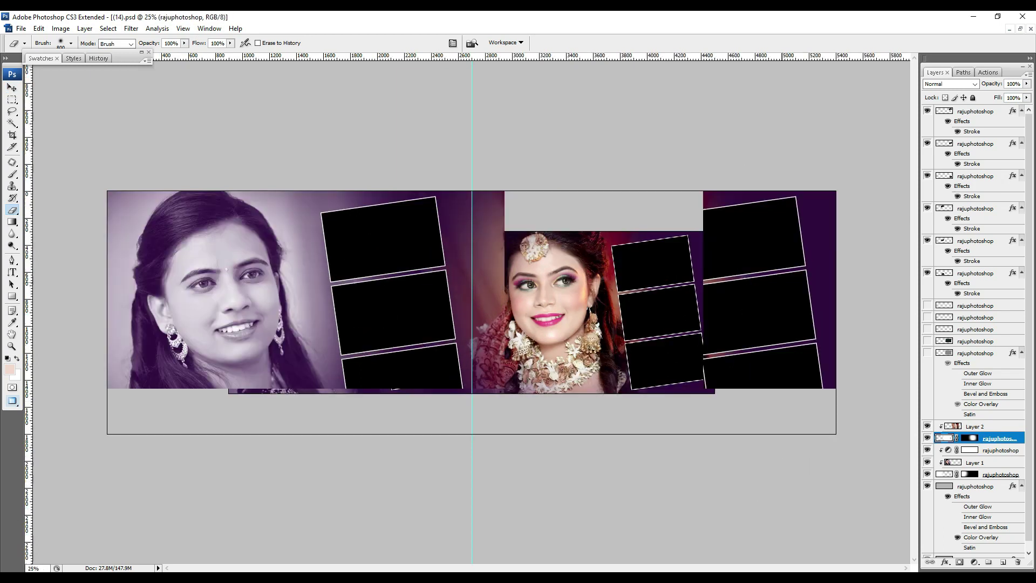
key("ctrl+plus")
key("v")
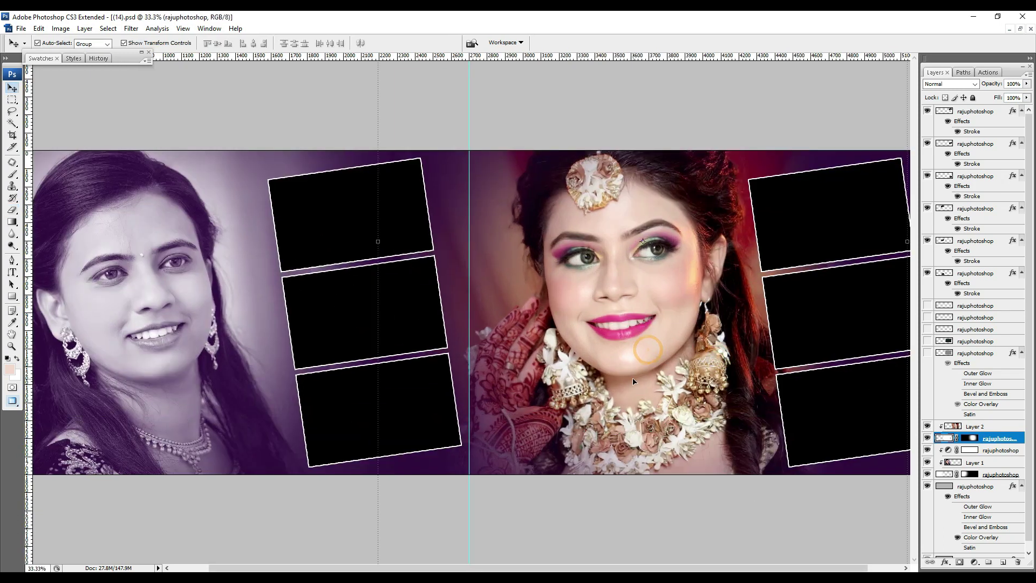
left_click(377, 220)
double_click(312, 224)
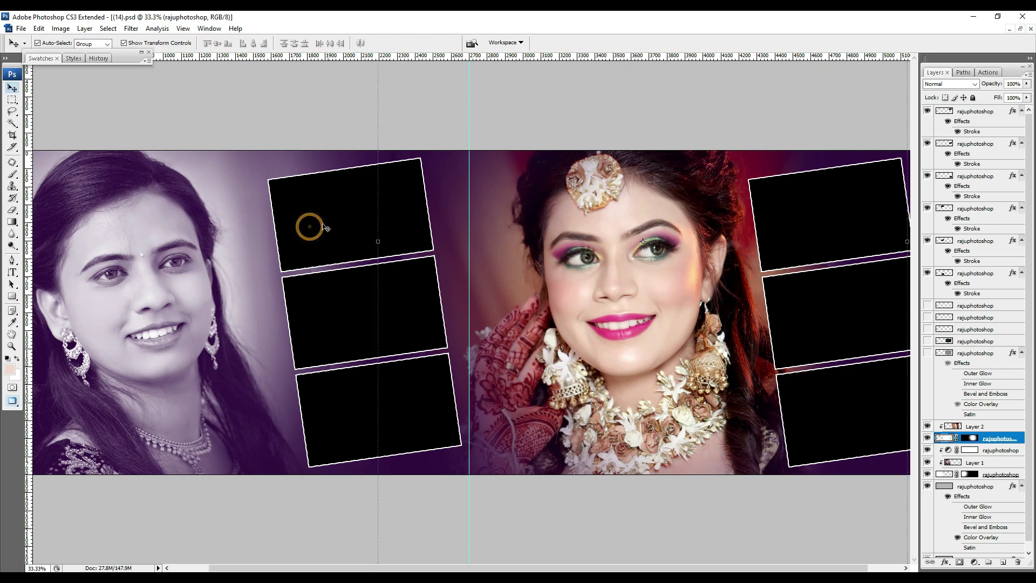
left_click(321, 224)
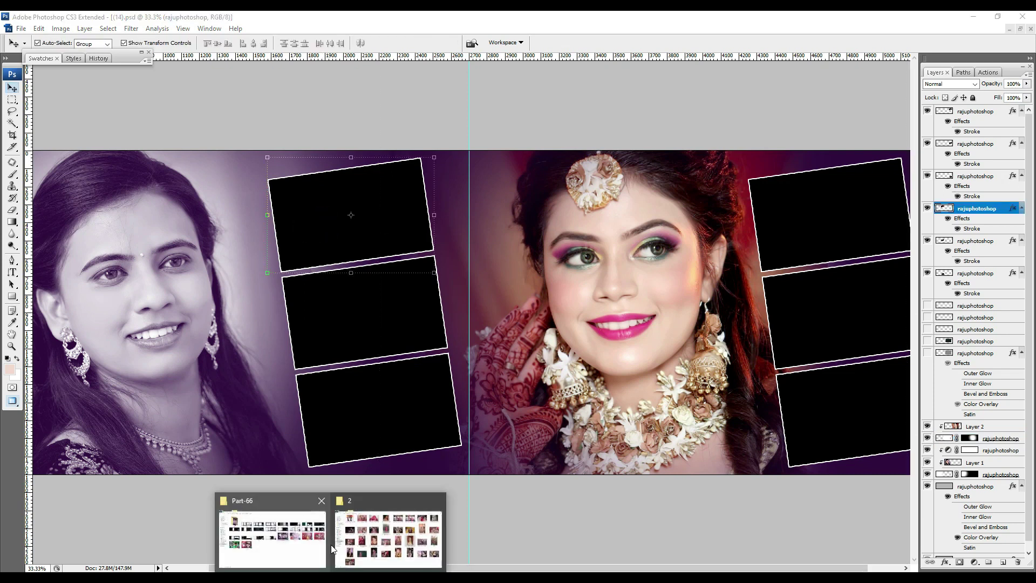
- Drag wedding-6954716.jpg from the DEMO PIC folder into Photoshop to open it
left_click(332, 542)
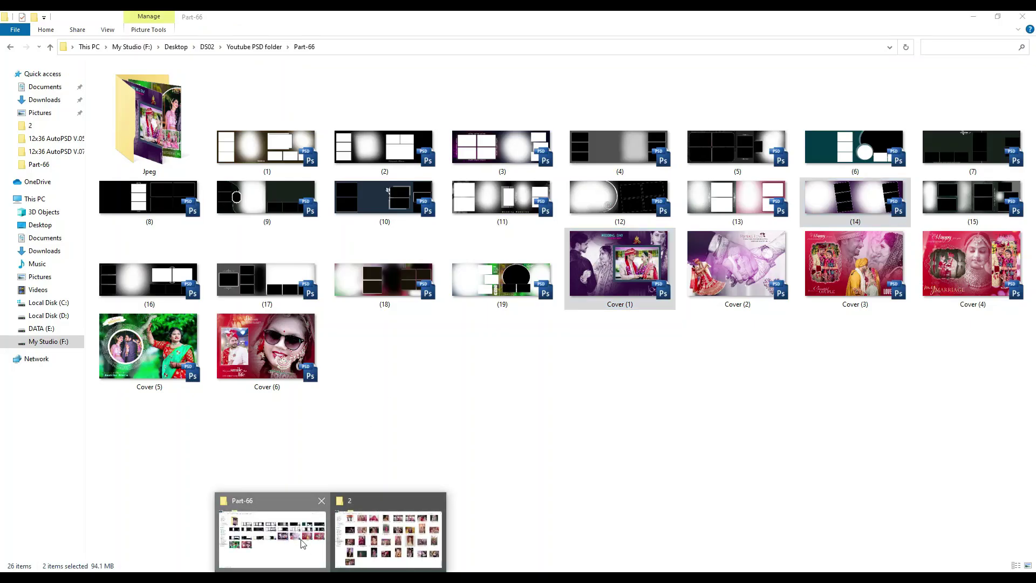
left_click(403, 547)
mouse_move(496, 319)
left_mouse_down()
mouse_move(277, 558)
mouse_move(382, 307)
left_mouse_up()
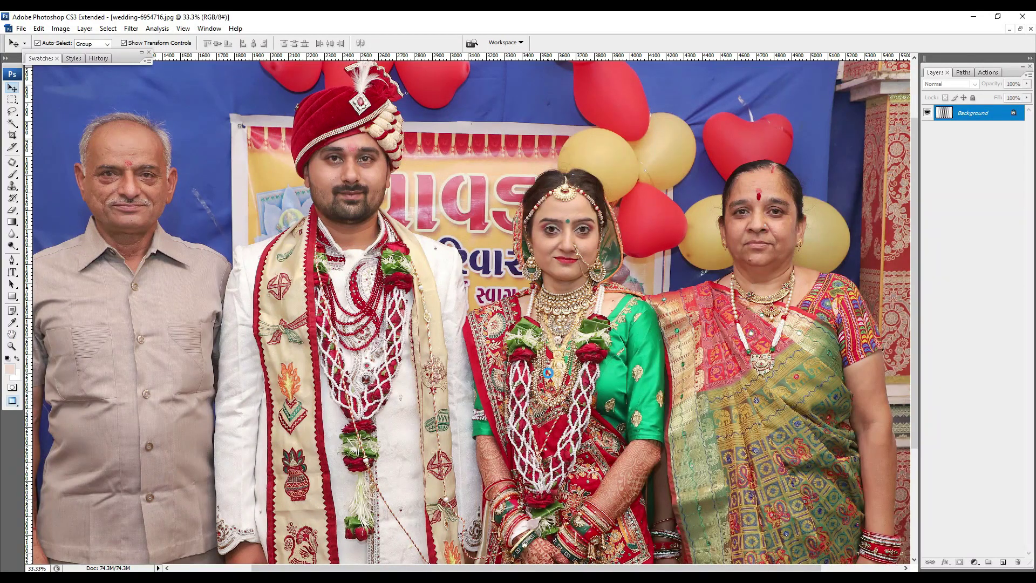
- Apply Levels to the group photo with the black input slider raised to about 15
key("ctrl+minus")
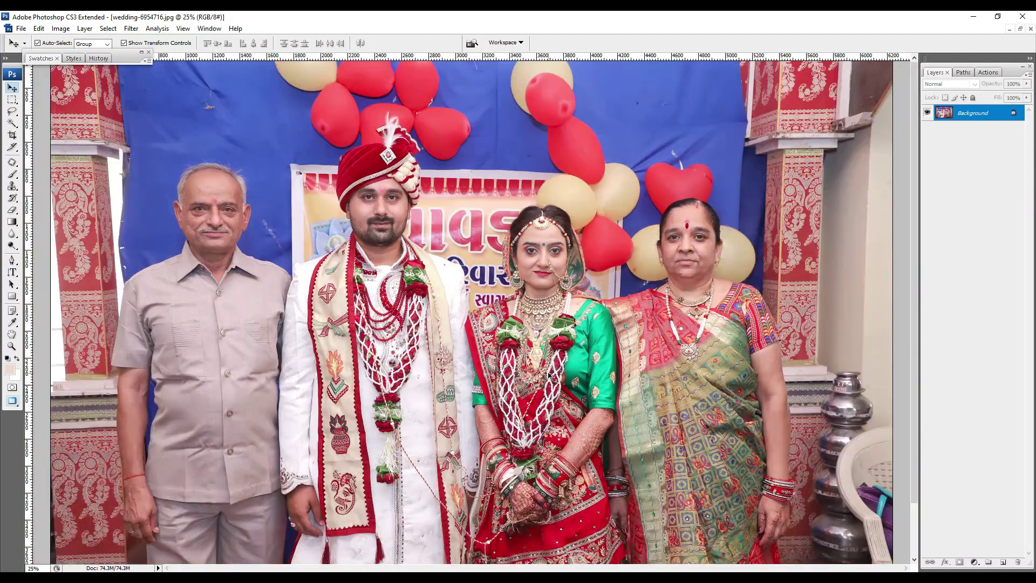
key("ctrl+l")
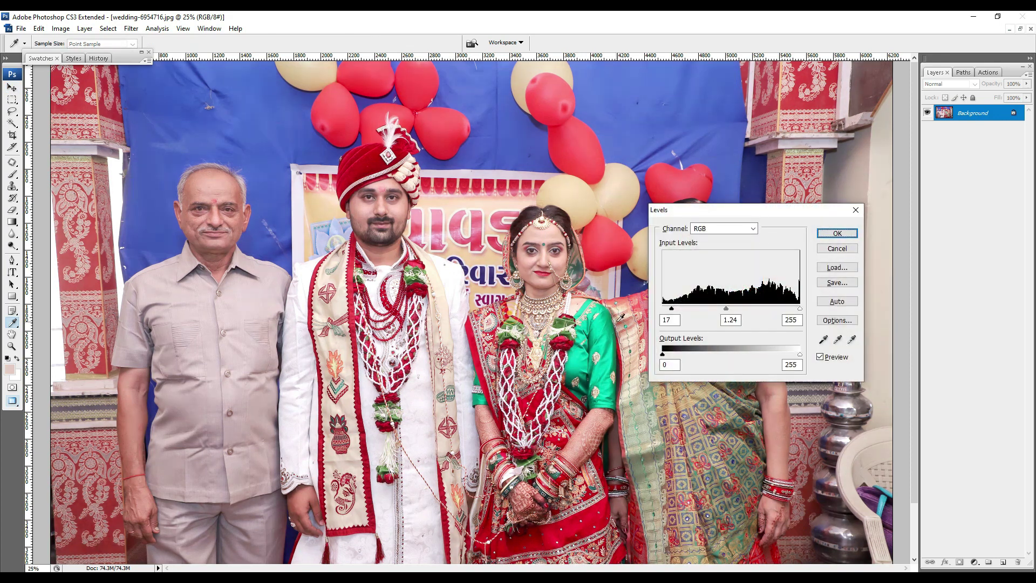
left_click(828, 250, "alt")
left_click_drag(662, 308, 671, 308)
key("Return")
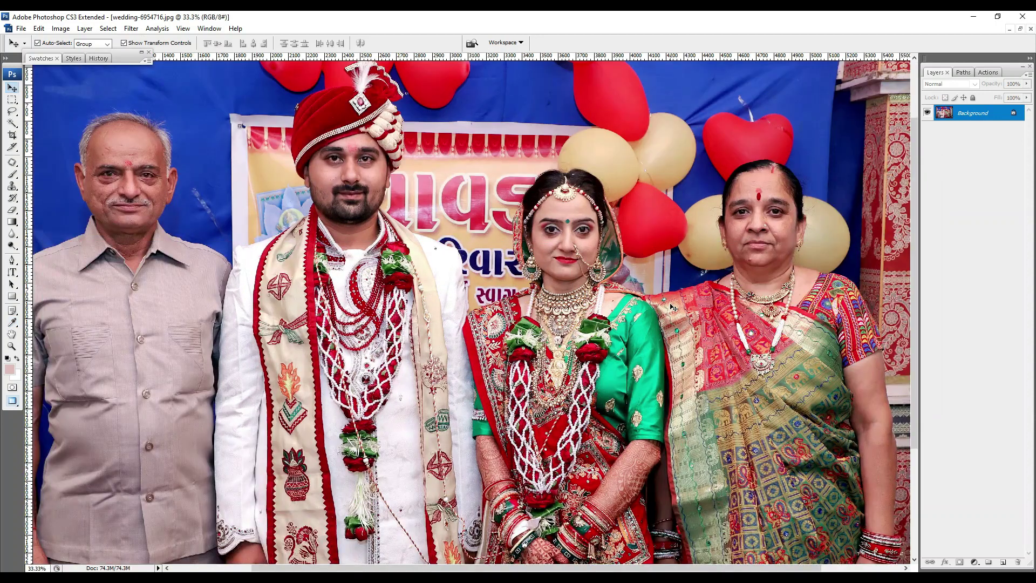
- Fade the Levels adjustment with an opacity value of 4
key("ctrl+shift+f")
type("4")
key("Return")
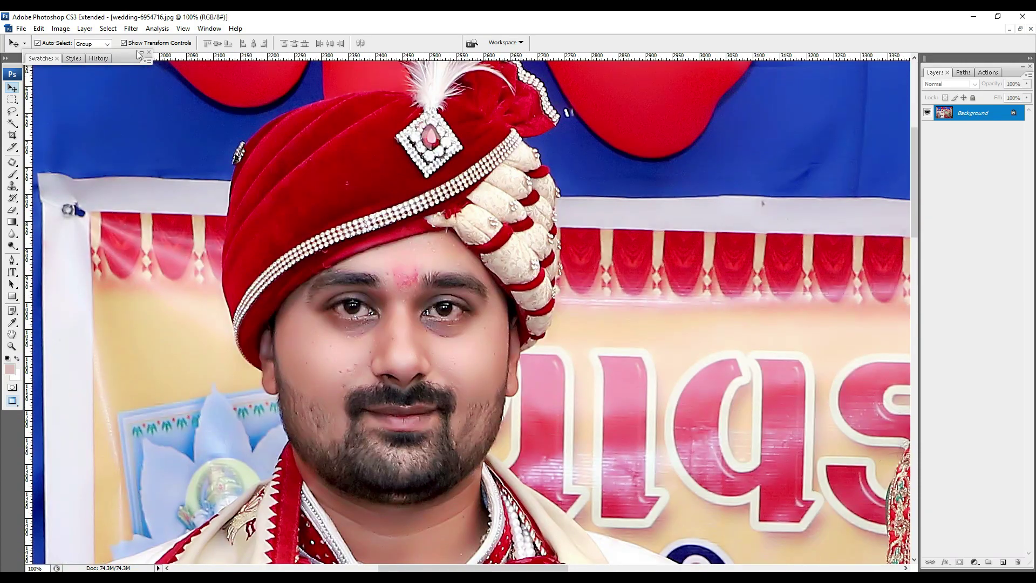
- Compare the group photo before and after edits in History, ending on the final state
left_click(96, 58)
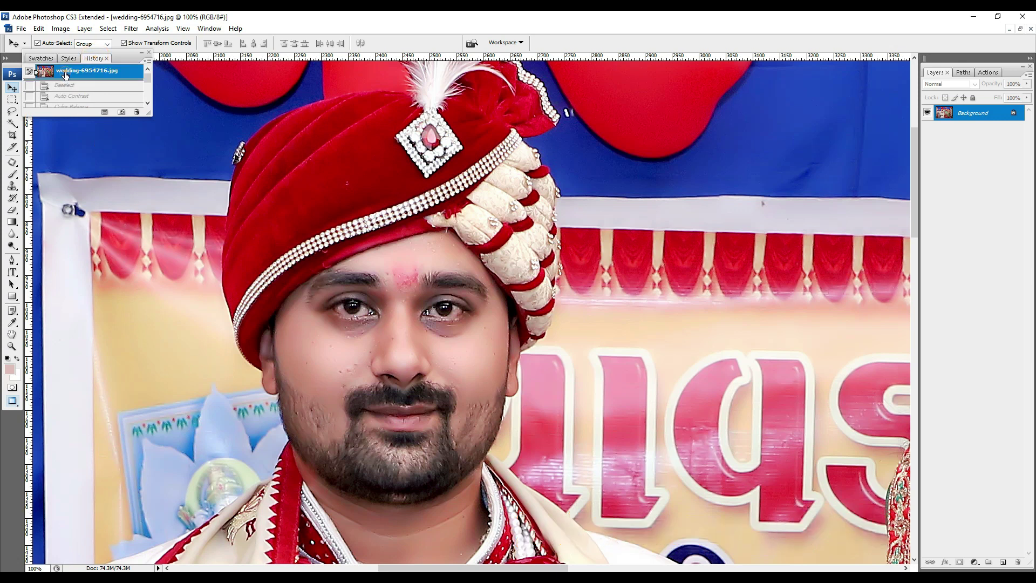
left_click(66, 71)
left_click_drag(88, 117, 86, 267)
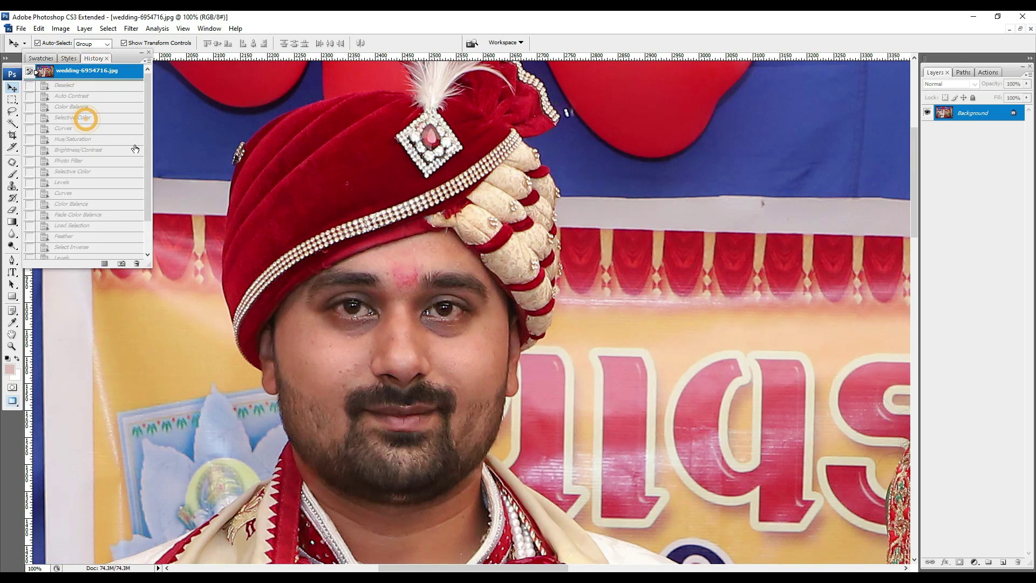
left_click_drag(148, 171, 148, 199)
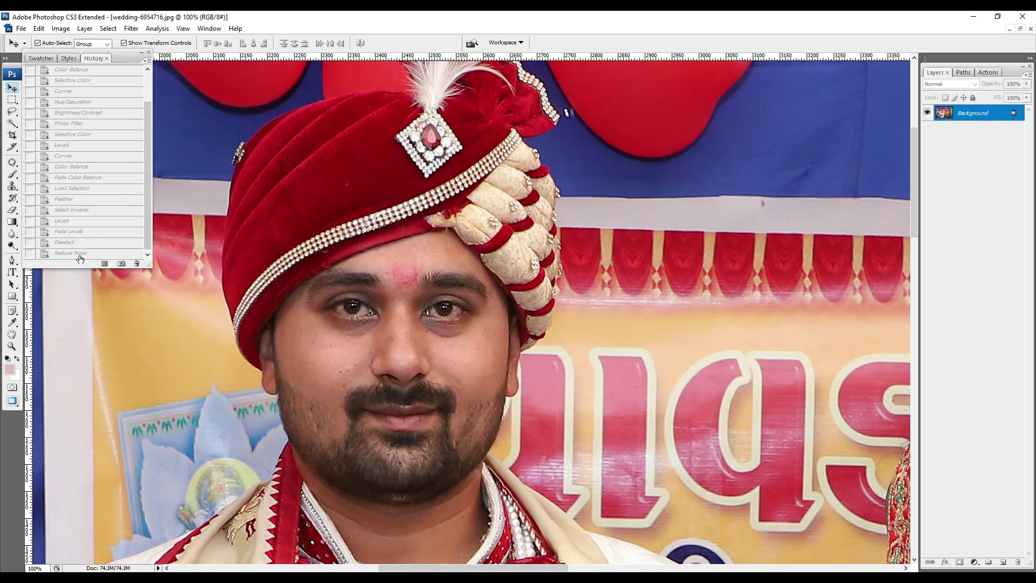
left_click(75, 253)
- Select and copy the whole group photo, close it via the save prompt, and collapse History
key("ctrl+minus")
key("ctrl+minus")
key("ctrl+minus")
key("ctrl+a")
key("ctrl+w")
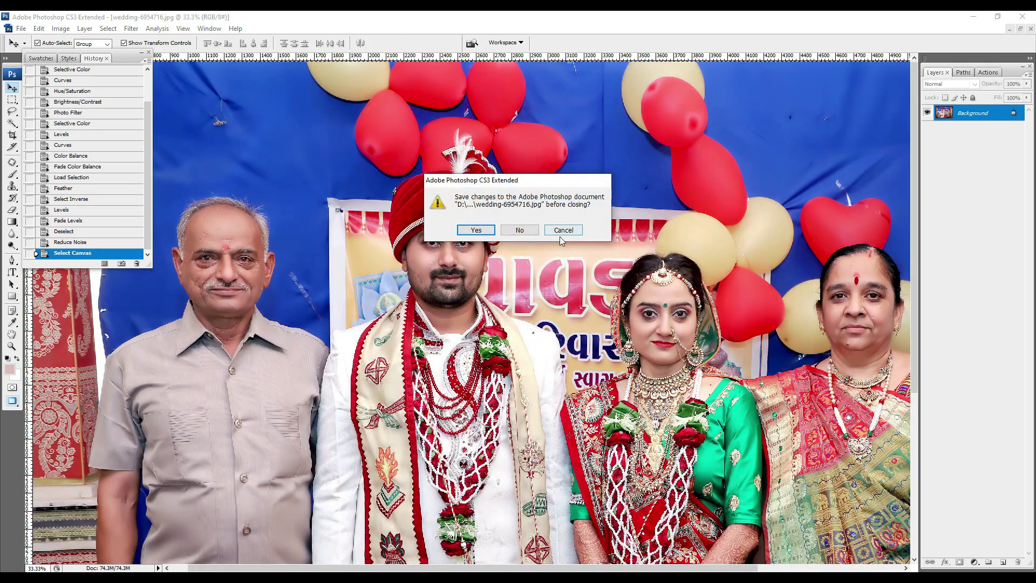
left_click(528, 231)
left_click(142, 52)
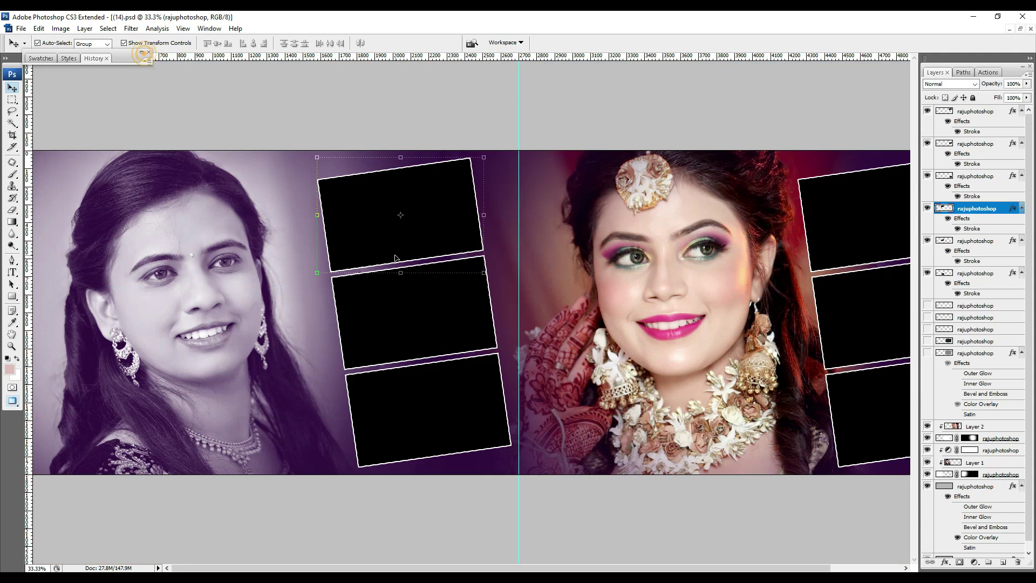
- Paste the group photo as Layer 3, clip it to the top-left frame, scale to 16.2% and tilt about -5.8°
key("ctrl+v")
key("ctrl+alt+g")
key("ctrl+t")
key("ctrl+minus")
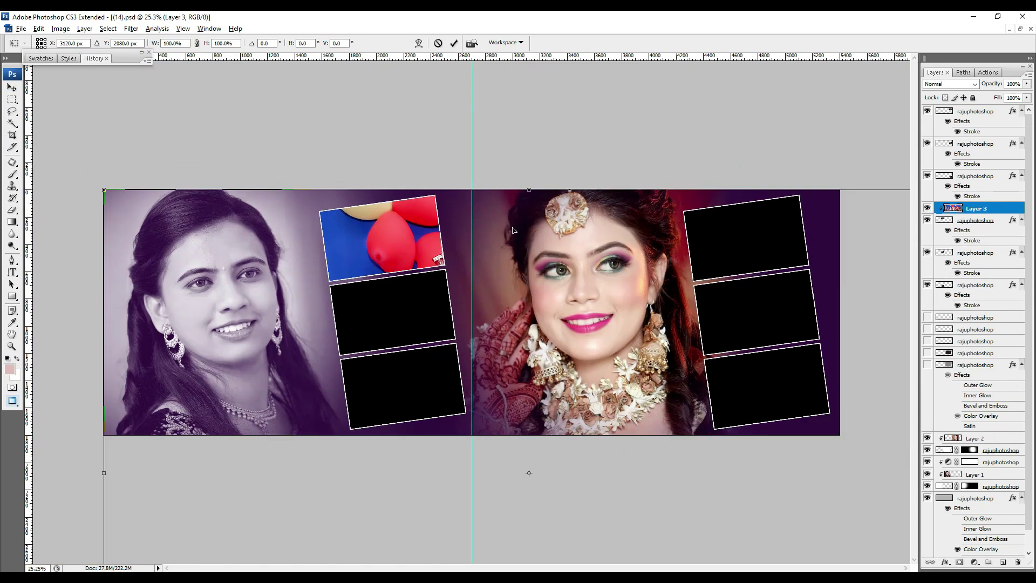
key("ctrl+plus")
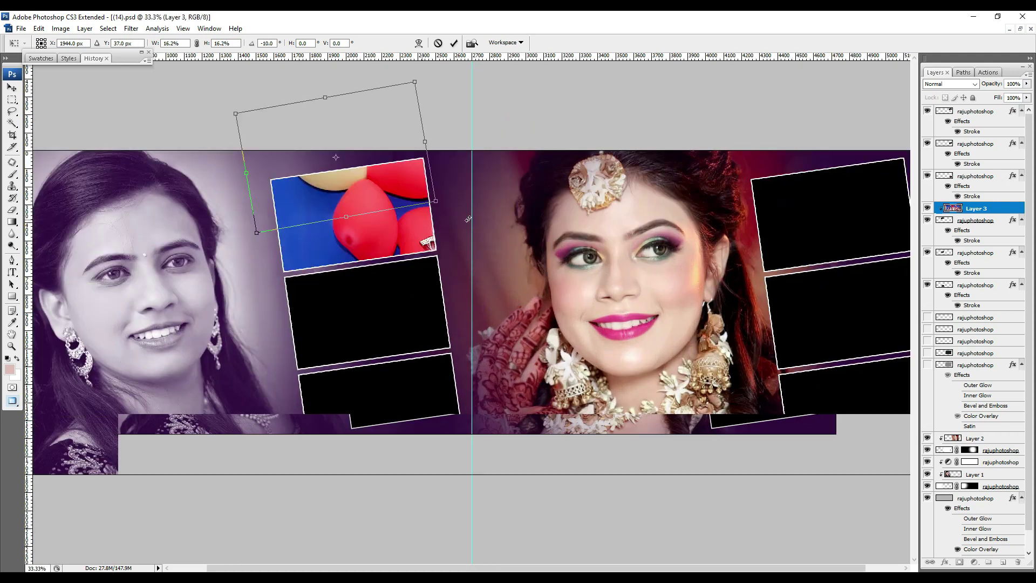
key("ctrl+plus")
left_click_drag(422, 218, 464, 218)
left_click_drag(392, 89, 418, 186)
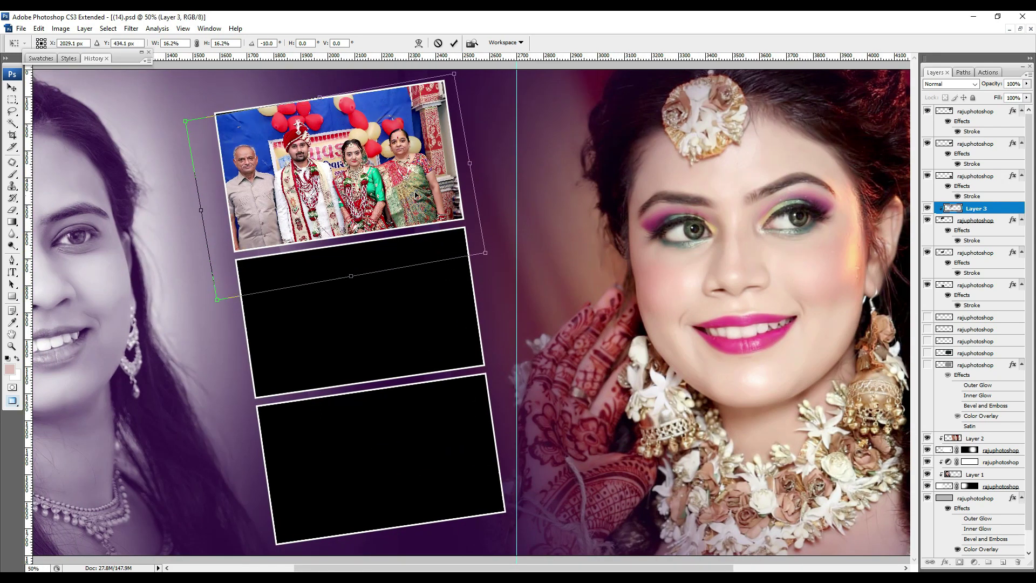
left_click_drag(532, 130, 534, 139)
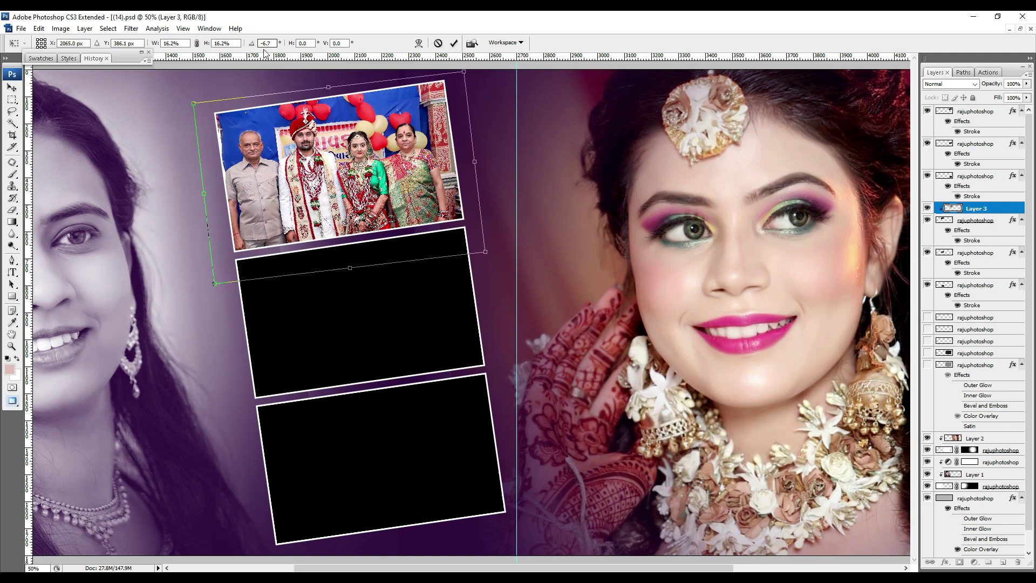
left_click_drag(516, 150, 389, 175)
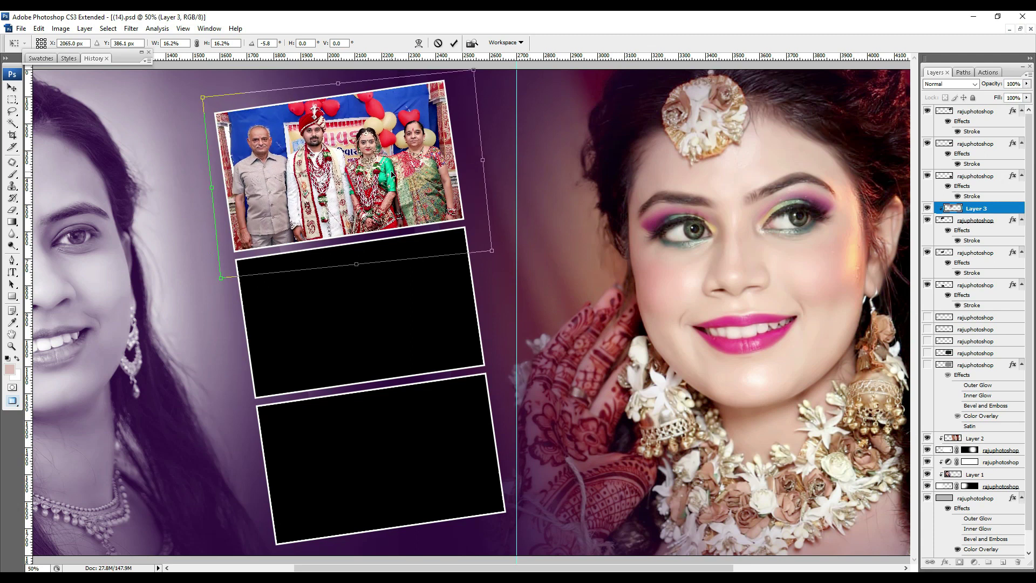
left_click(329, 355)
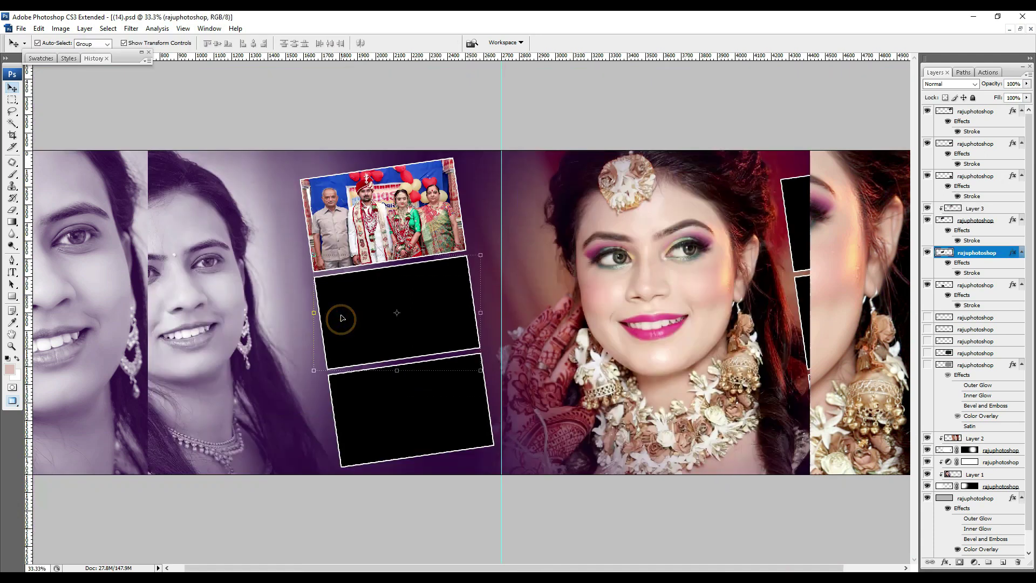
- Link the three right-page frame layers and drag them slightly to the left
key("ctrl+minus")
left_click_drag(753, 335, 676, 330)
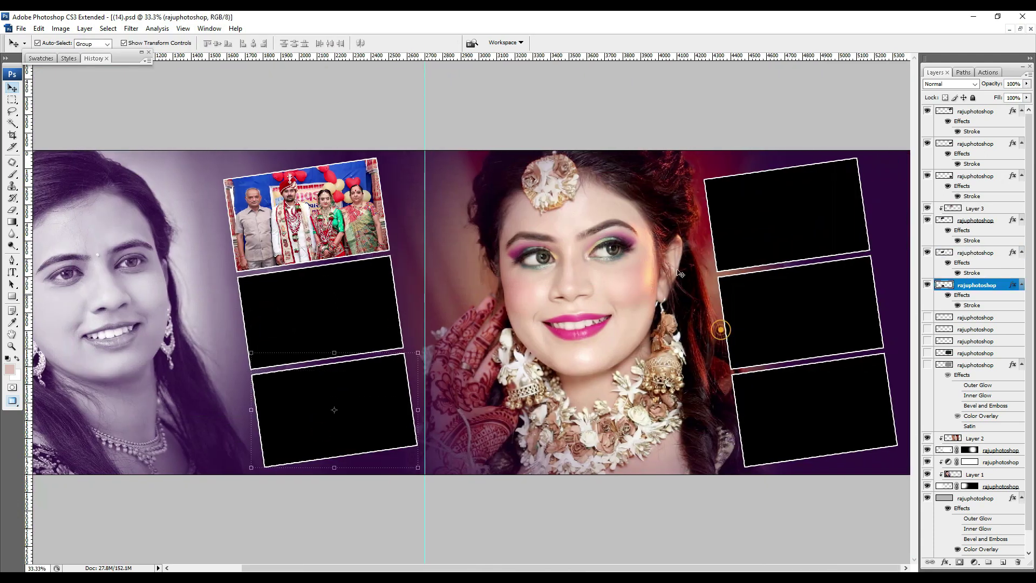
left_click(759, 233)
left_click(763, 307)
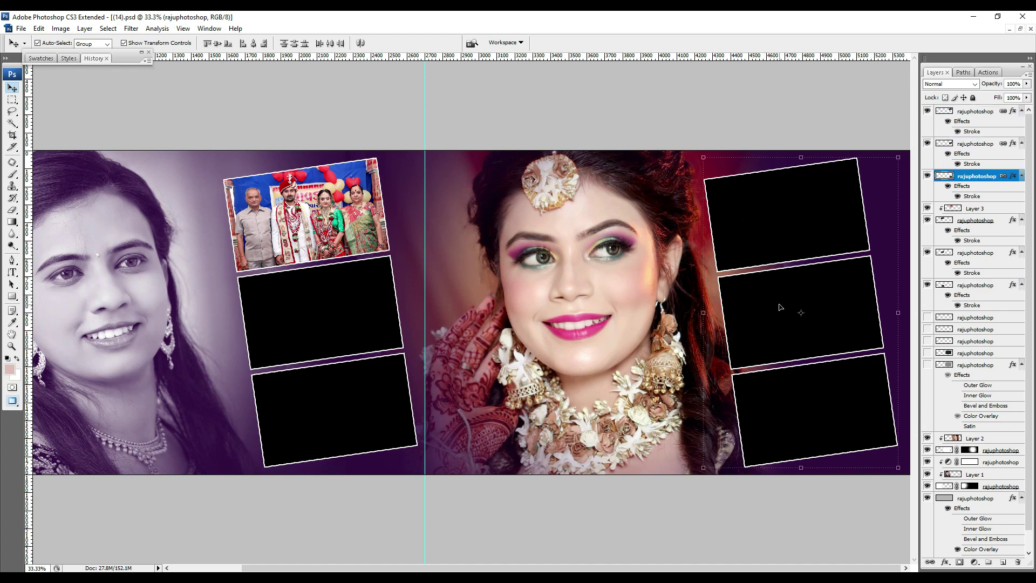
right_click(800, 227)
left_click(823, 217)
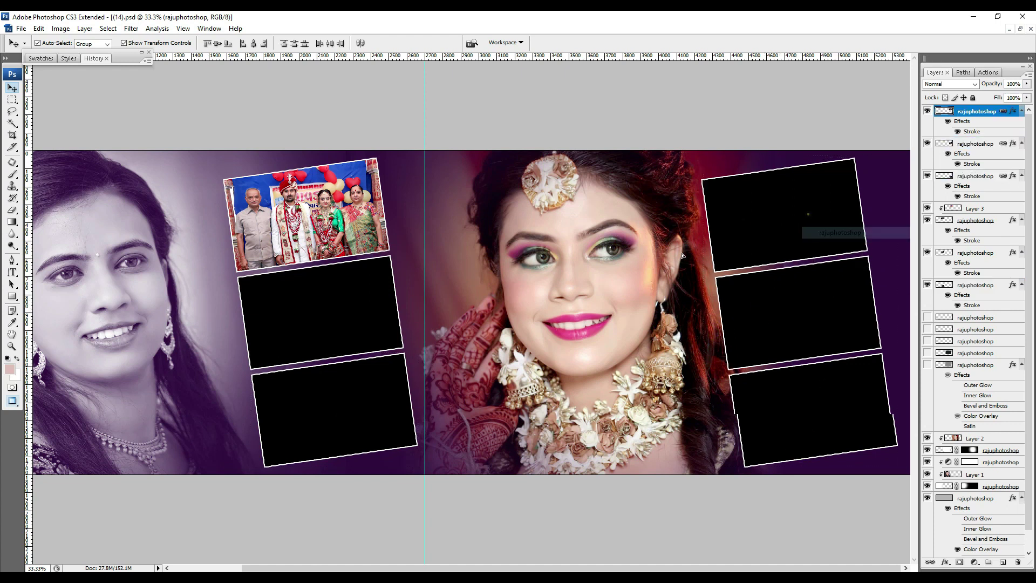
left_click_drag(823, 233, 753, 198)
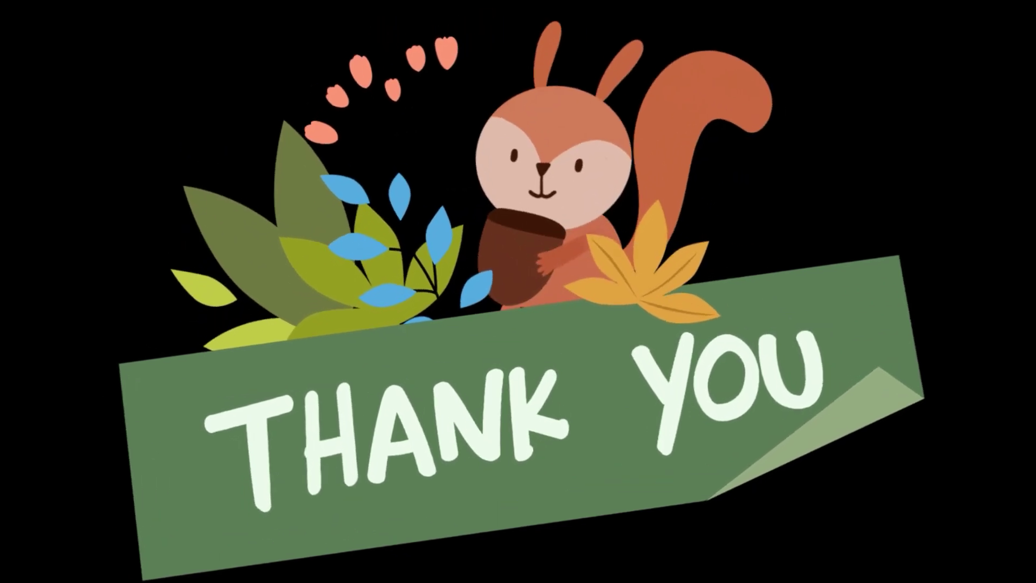